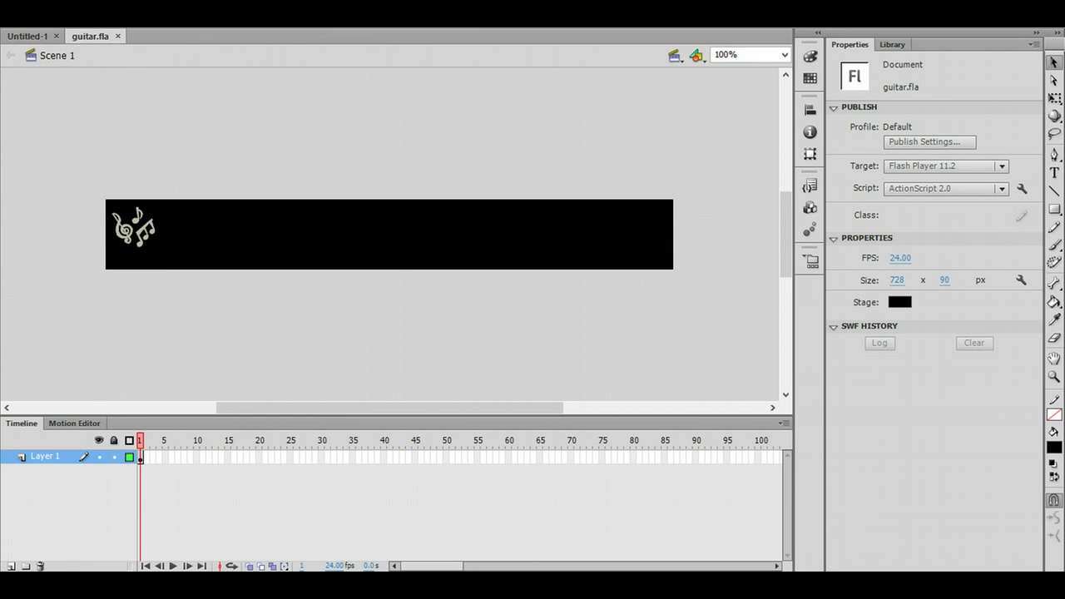
- Extend Layer 1 to frame 40 and turn the span into a motion tween
drag(124, 222, 143, 237)
click(161, 374)
click(1054, 211)
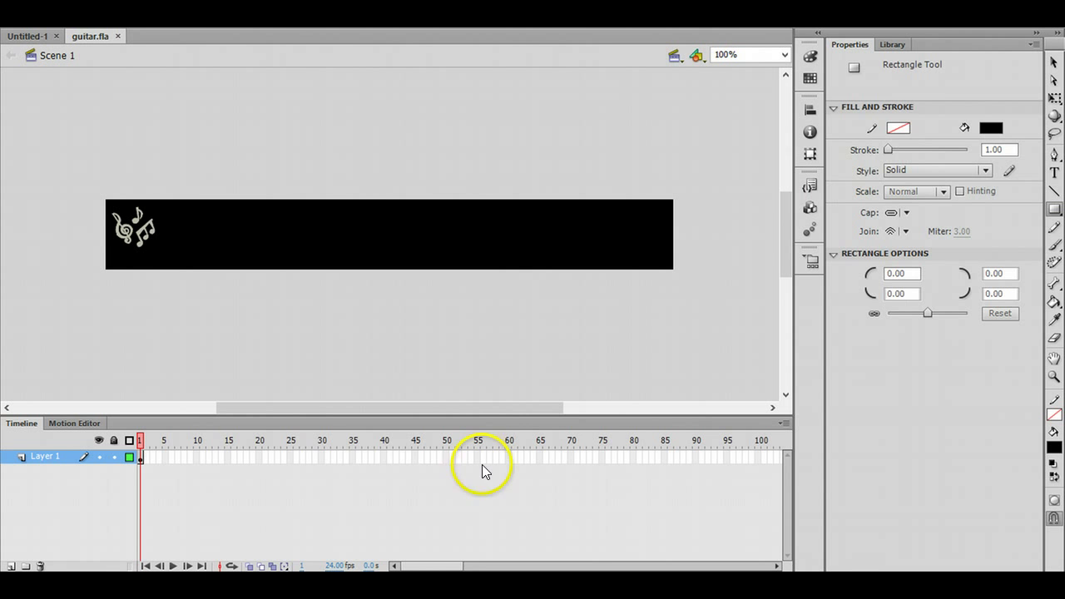
click(384, 458)
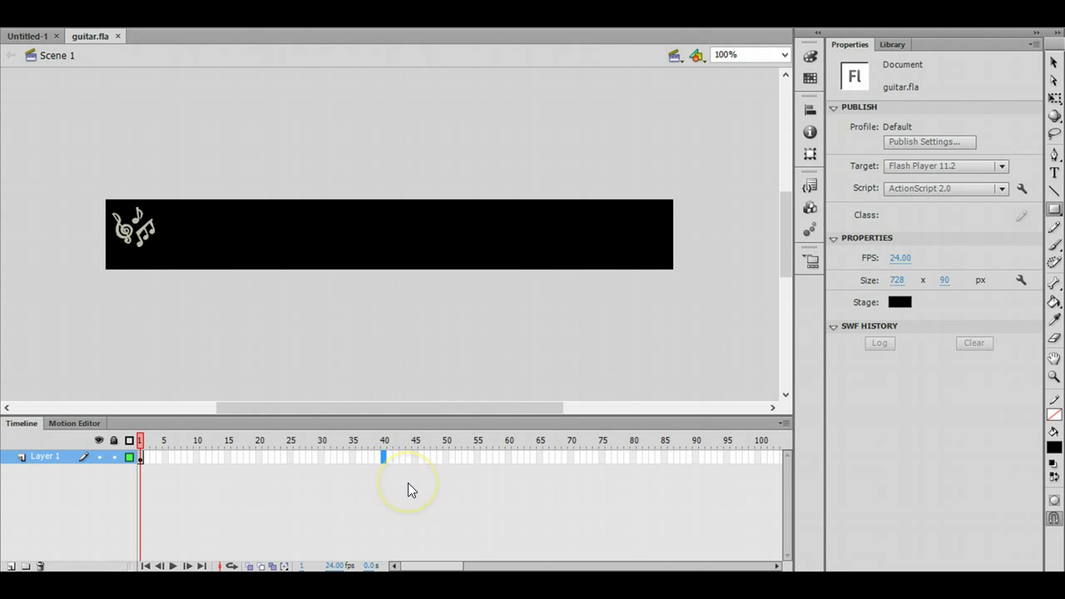
key(F5)
right_click(335, 457)
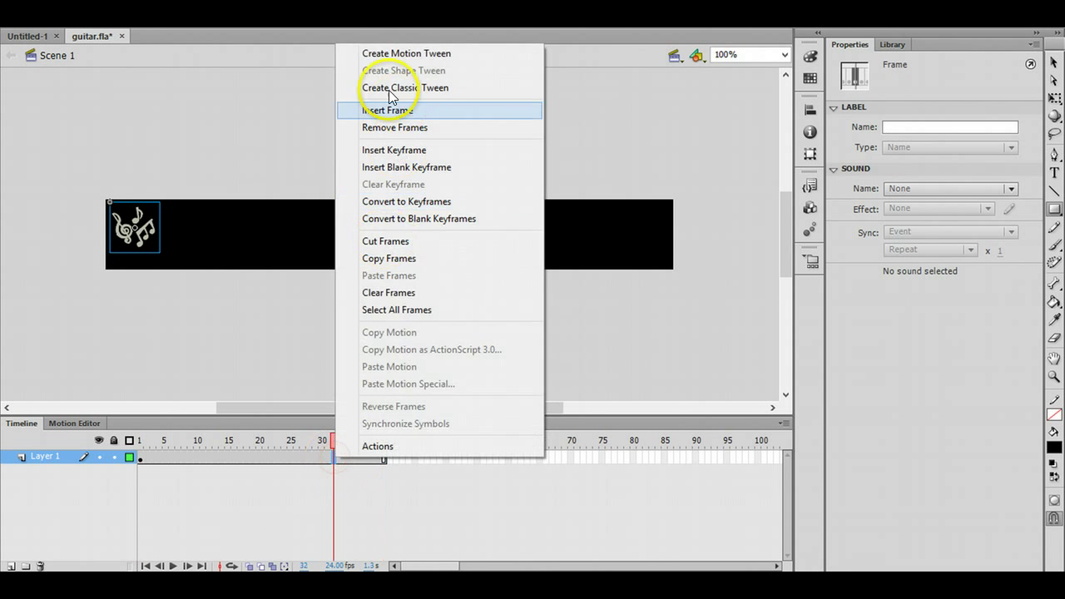
click(373, 55)
- Tilt the notes clip with Free Transform at tween frames 10, 20, 30 and 40
click(197, 456)
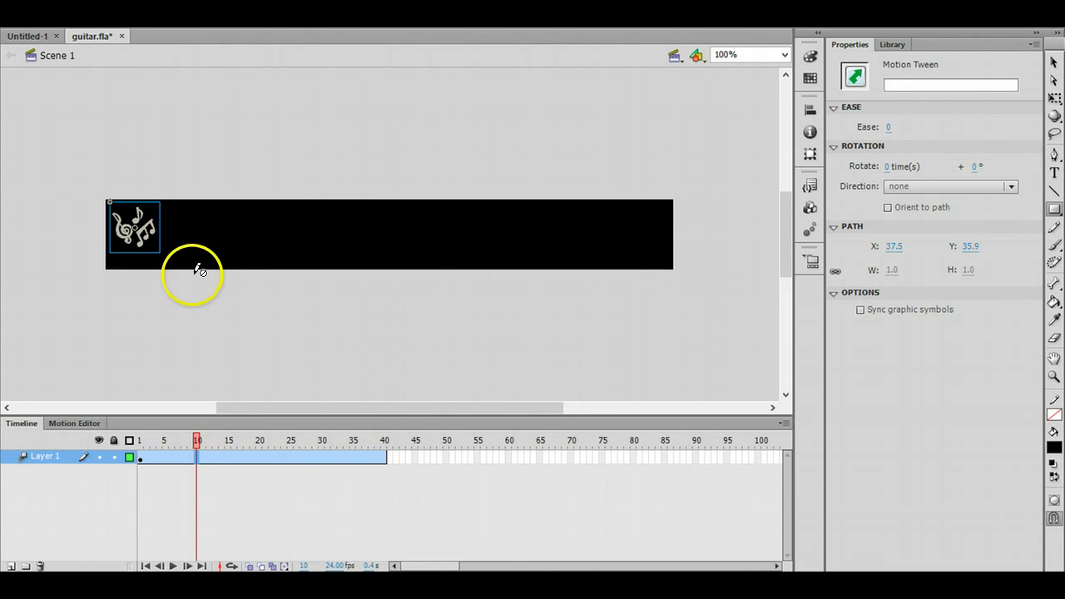
click(1054, 97)
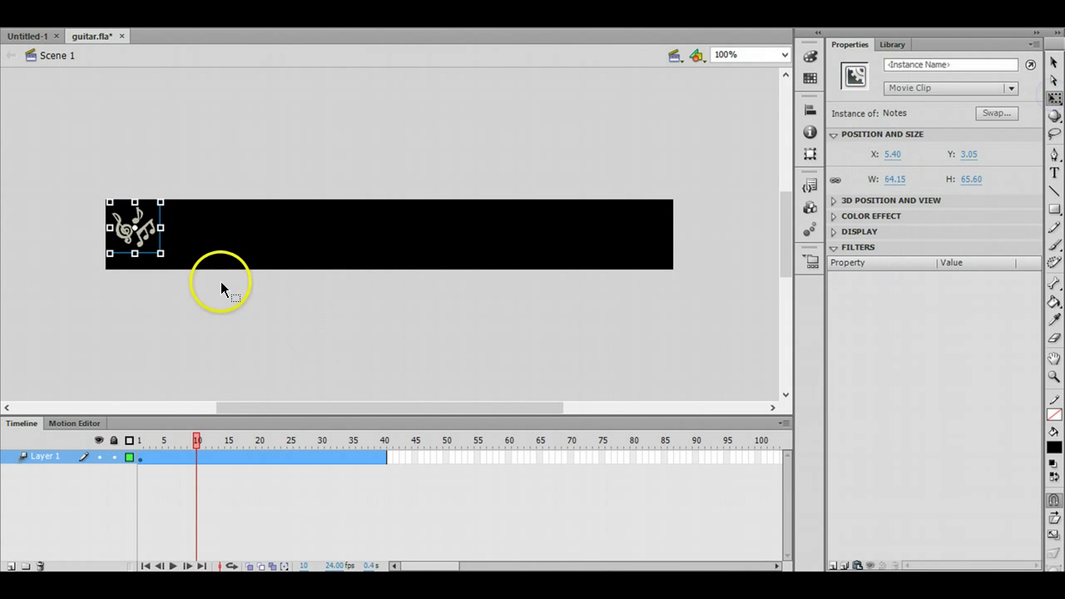
mouse_move(169, 256)
mouse_down()
mouse_move(155, 261)
mouse_move(173, 245)
mouse_move(165, 265)
mouse_up()
click(259, 457)
click(322, 457)
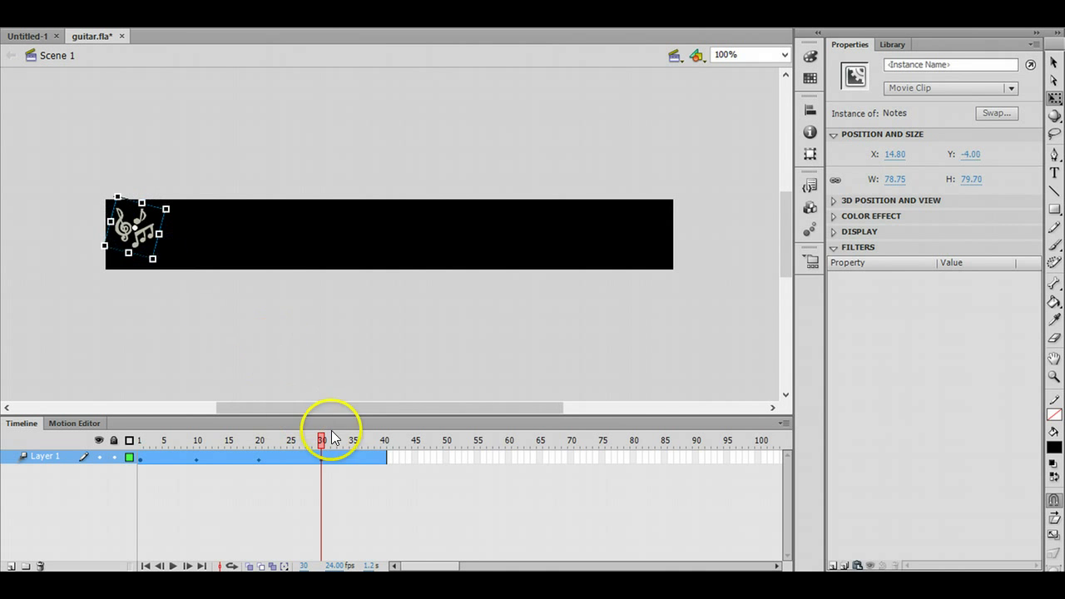
click(383, 458)
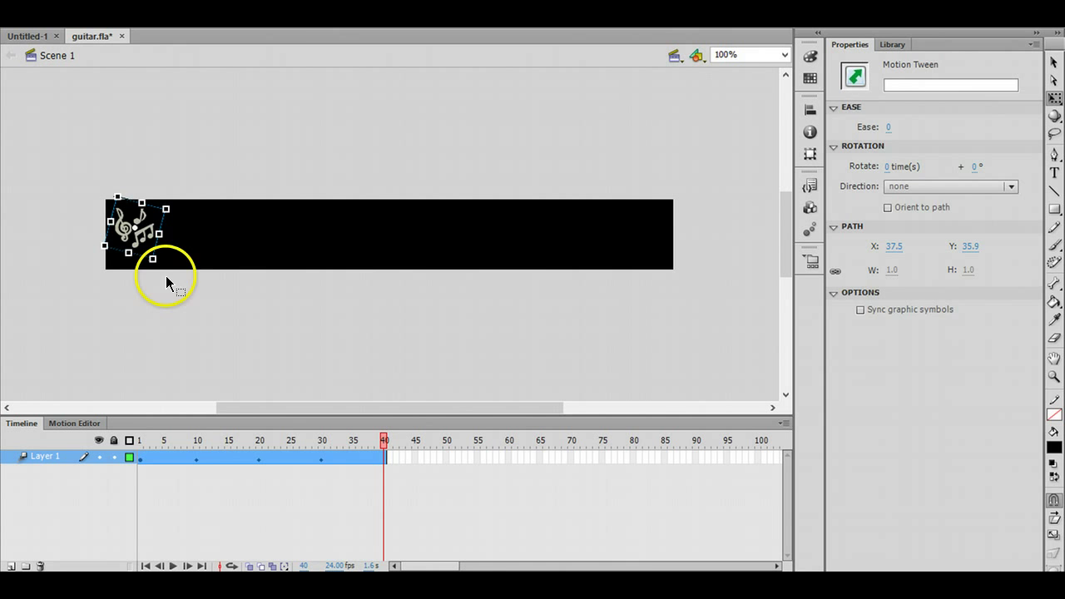
drag(163, 264, 163, 268)
click(253, 497)
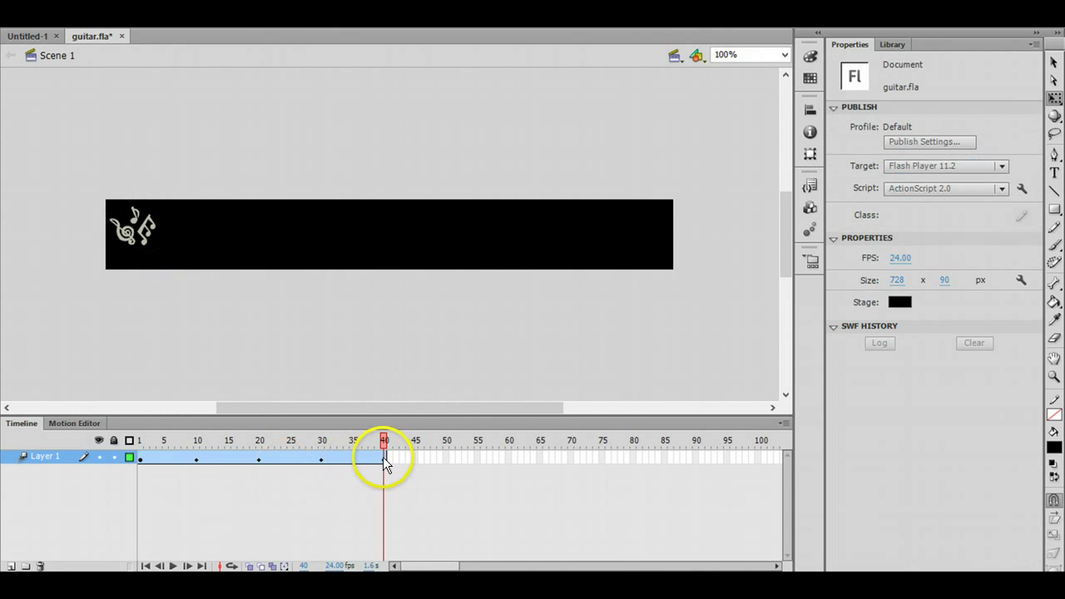
- Copy the 40-frame tween's frames and paste them starting at frame 41
click(383, 458)
drag(383, 457, 141, 457)
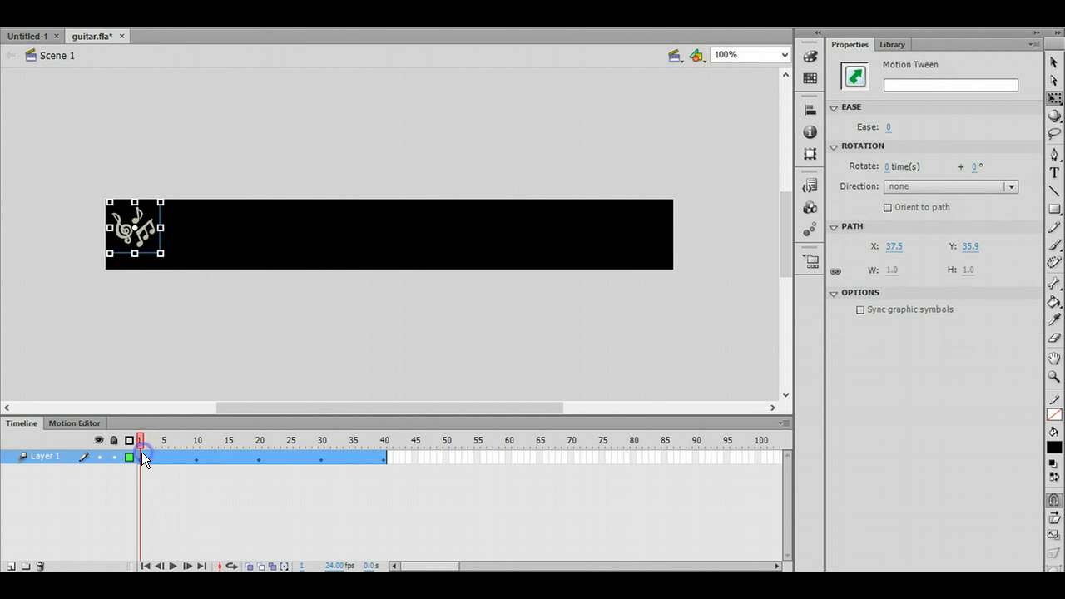
right_click(383, 458)
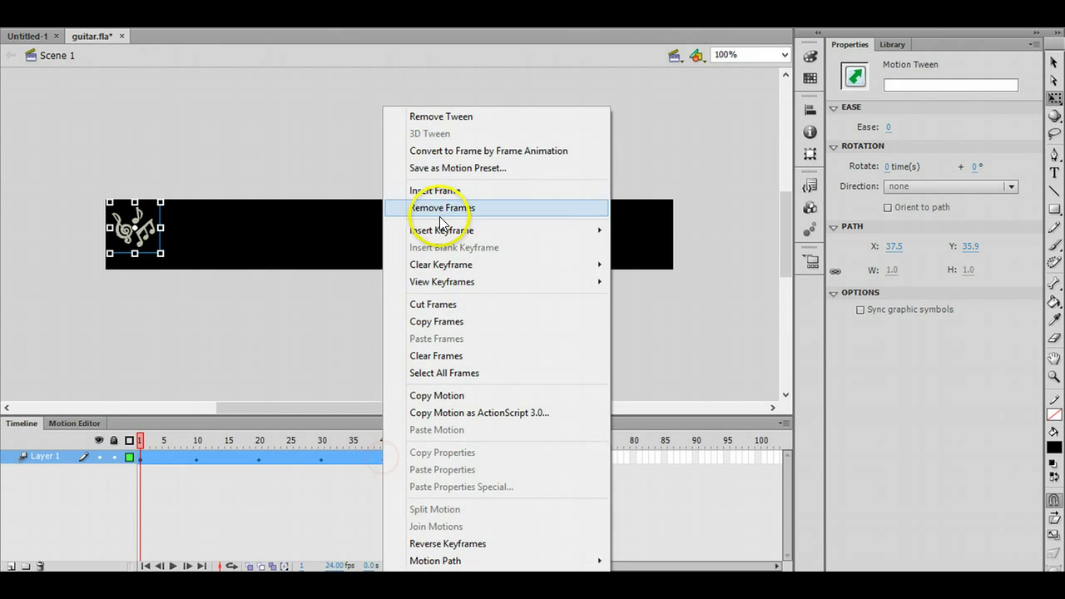
click(449, 320)
click(388, 457)
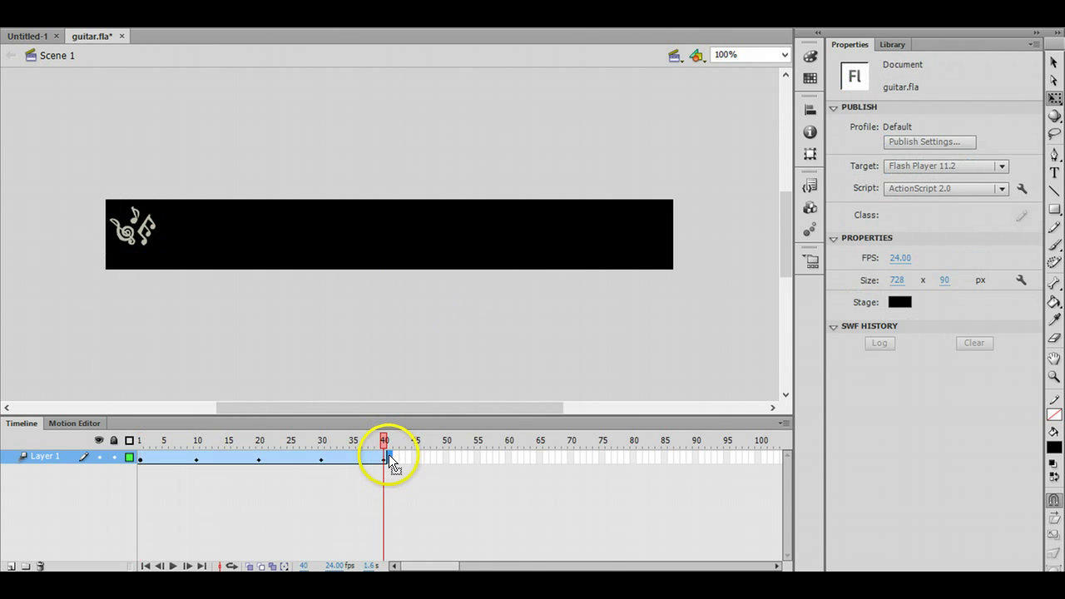
right_click(388, 456)
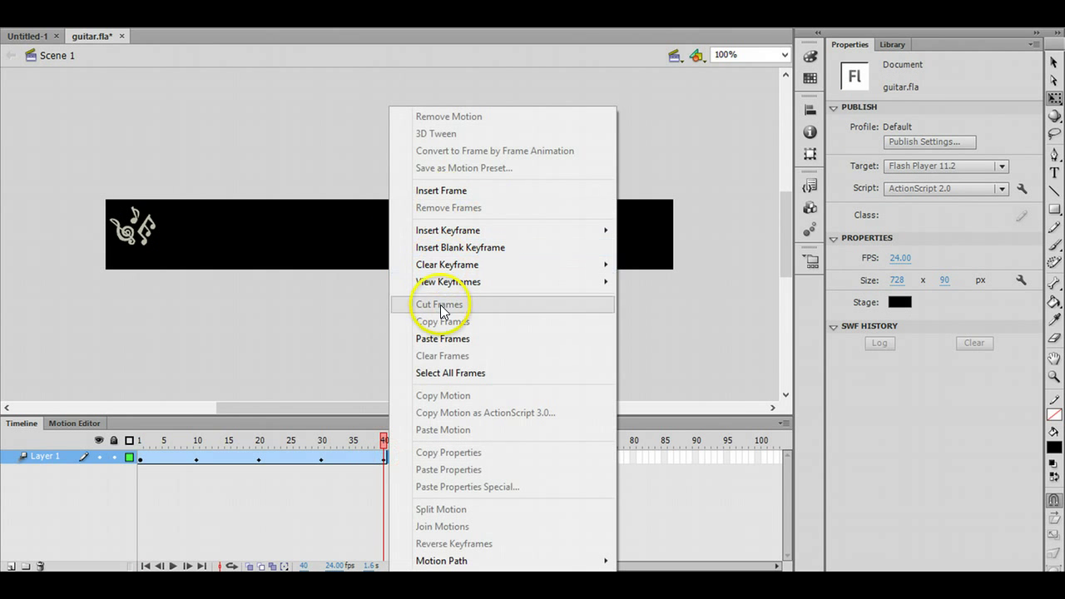
click(460, 343)
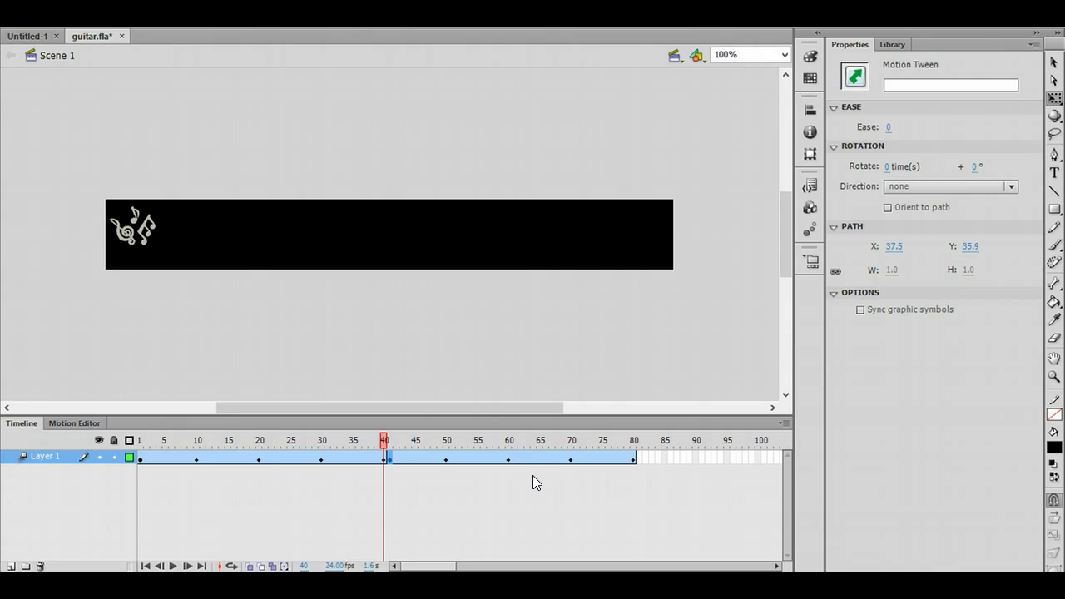
- Remove the pasted frames 41–80 and undo the tween back to the untweened clip
click(525, 482)
key(shift+F5)
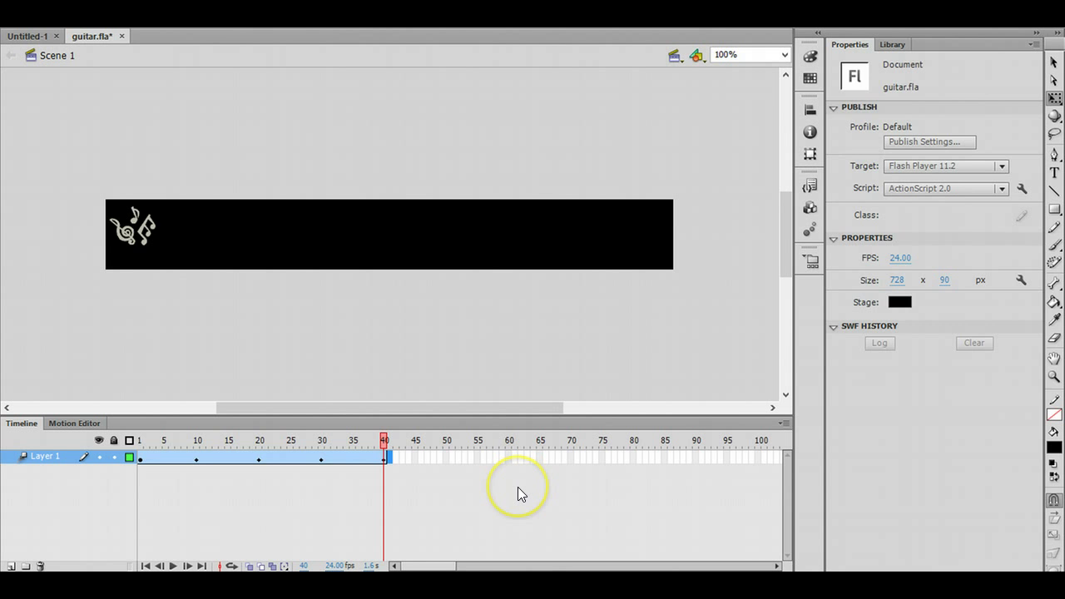
key(Home)
key(ctrl+z)
key(ctrl+z)
key(ctrl+z)
key(ctrl+z)
key(ctrl+z)
key(ctrl+z)
key(ctrl+z)
key(ctrl+z)
key(ctrl+z)
key(ctrl+z)
key(ctrl+z)
key(ctrl+z)
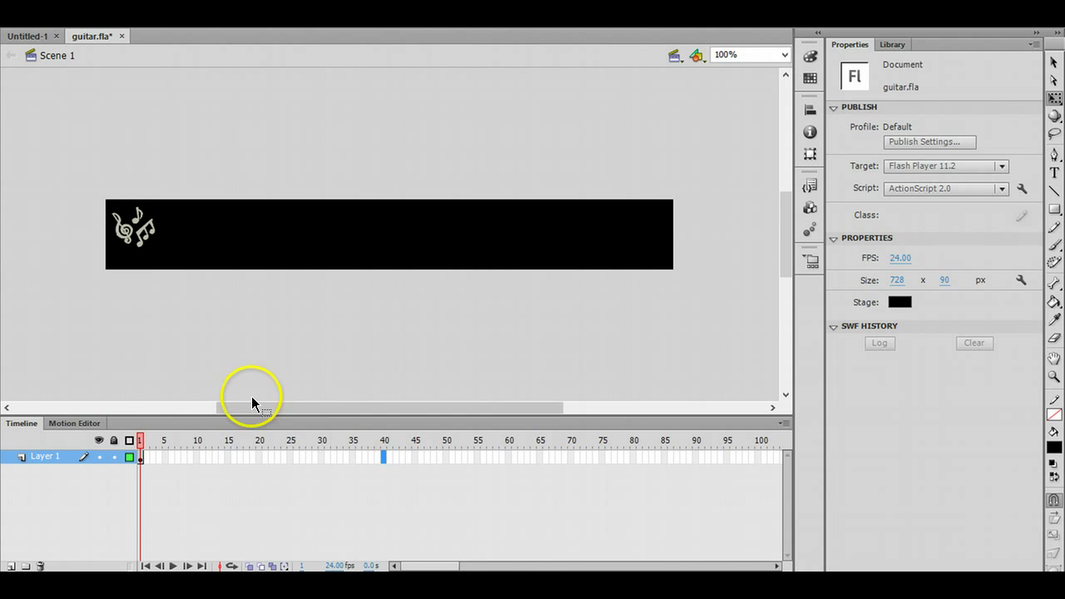
key(ctrl+z)
- Reselect the Notes clip on the stage with the Selection tool
click(125, 372)
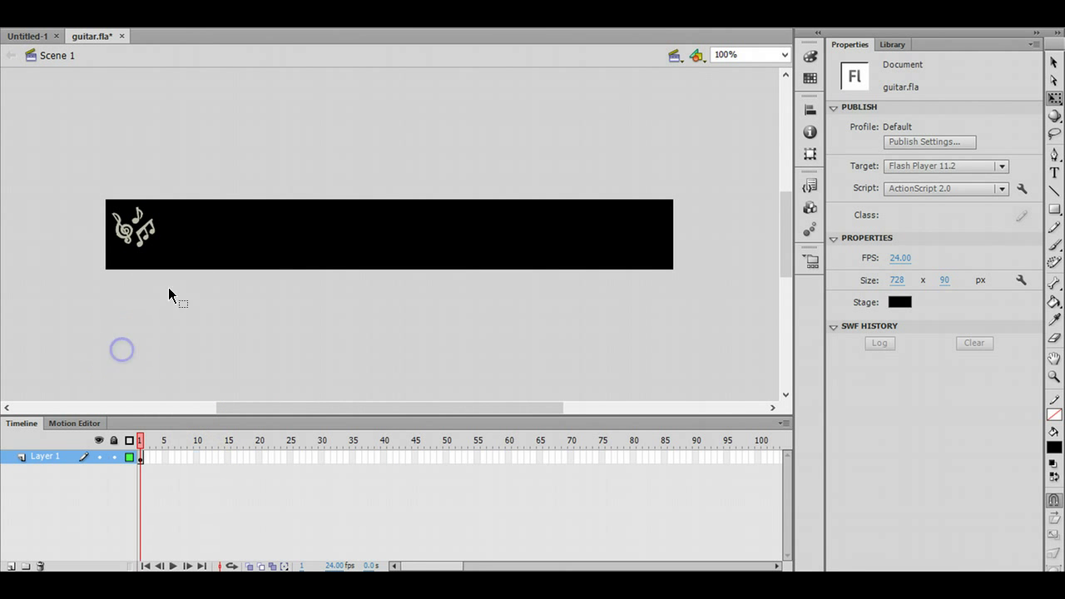
click(136, 231)
click(171, 299)
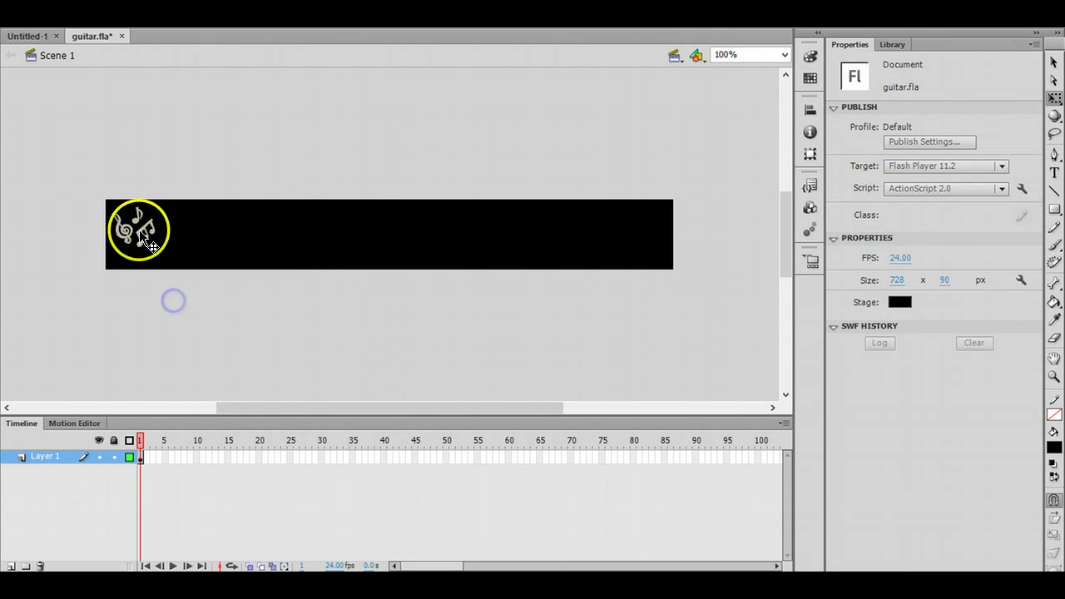
click(137, 231)
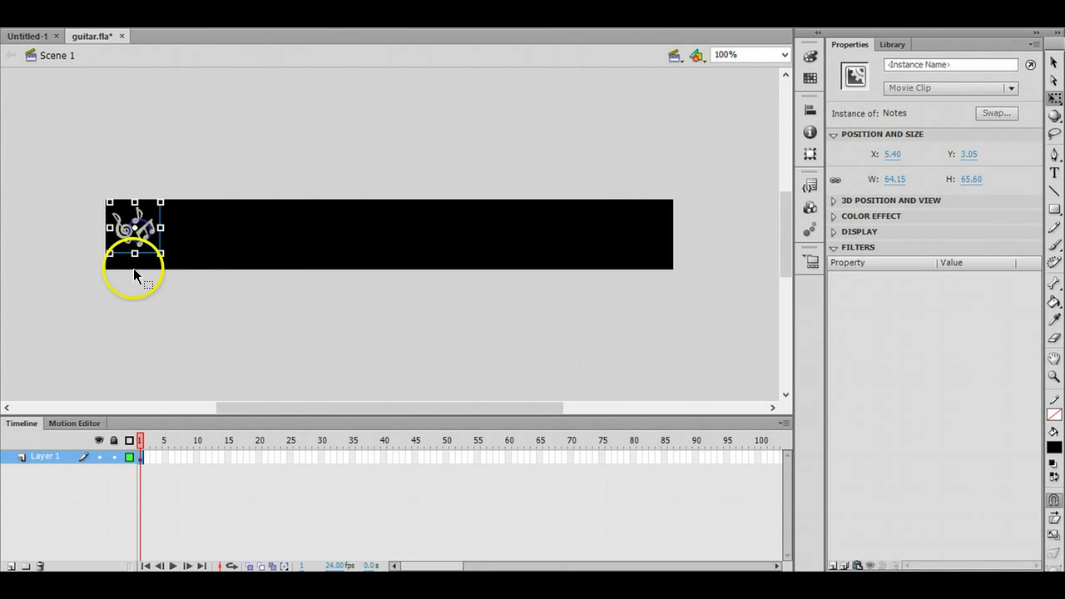
click(1054, 62)
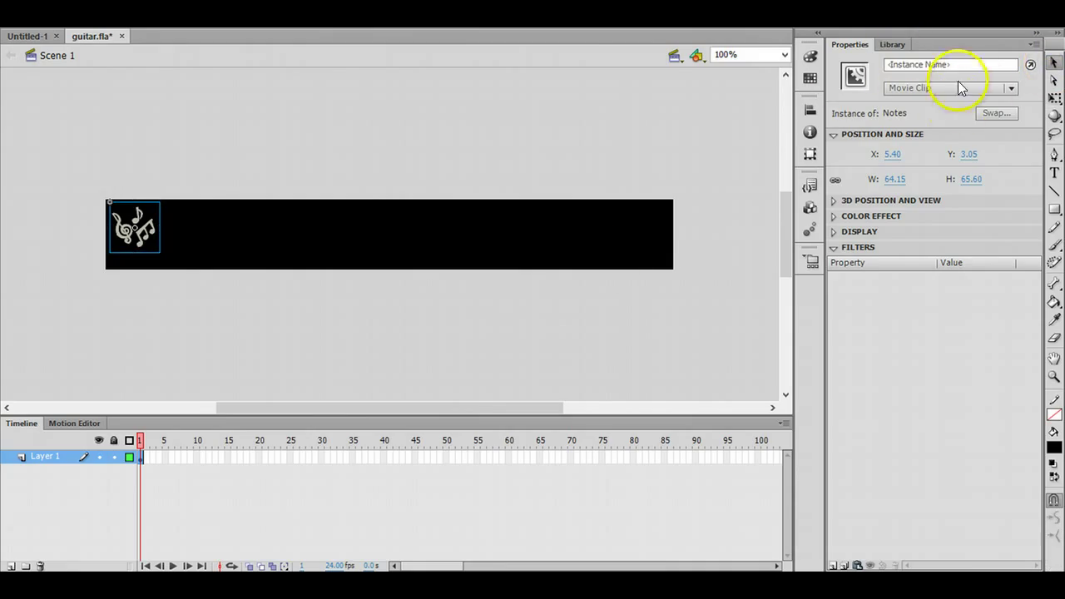
click(894, 44)
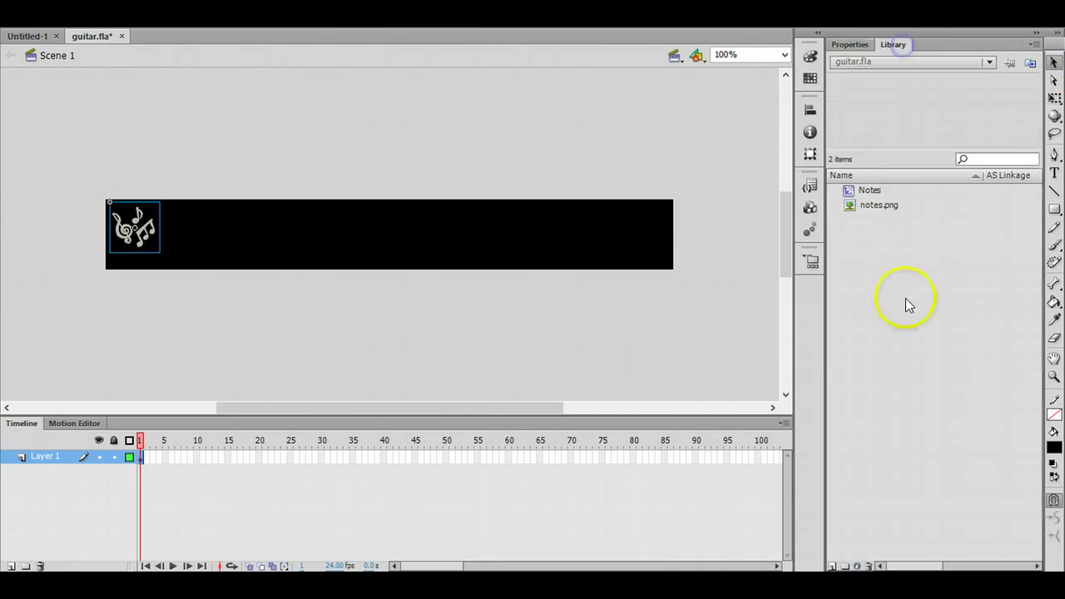
click(853, 44)
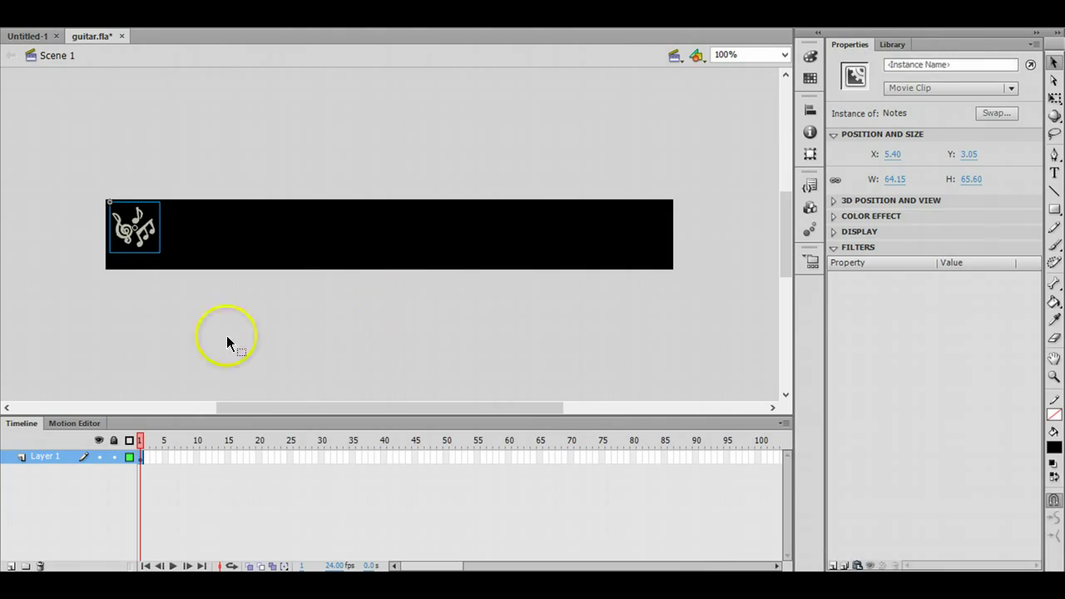
click(109, 302)
click(142, 230)
- Convert the notes clip into a symbol named Animated_Notes and set the instance to Movie Clip
key(F8)
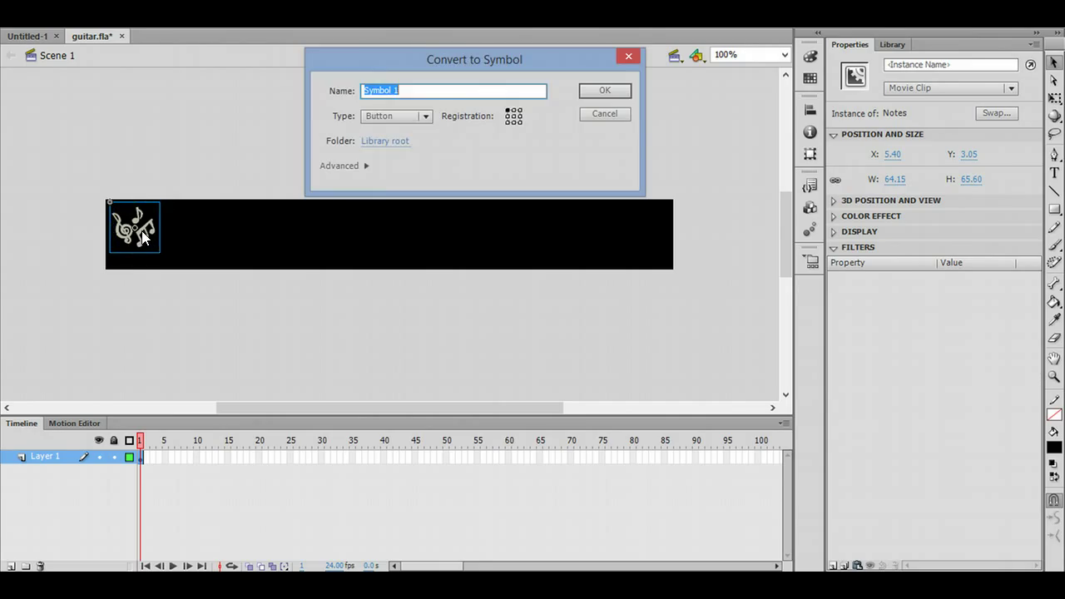
text(Animated_Notes)
key(Return)
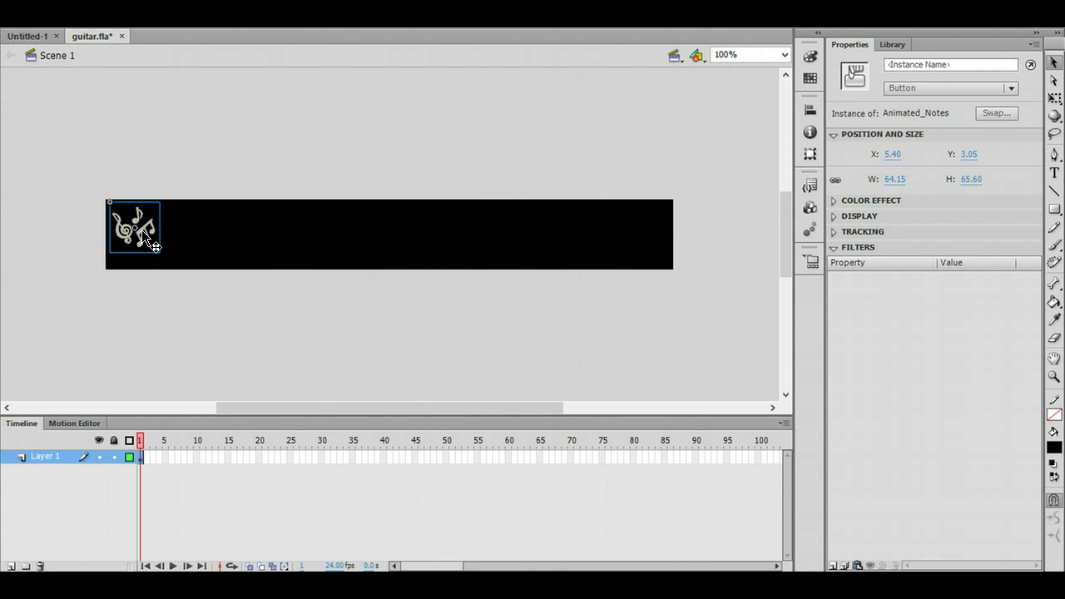
click(201, 301)
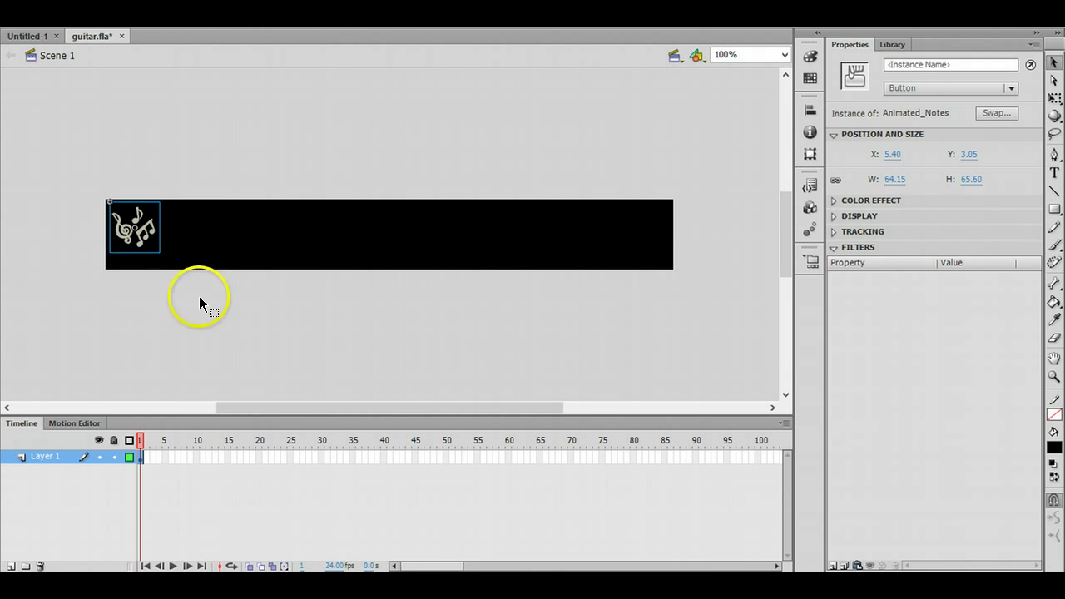
click(146, 230)
click(1016, 87)
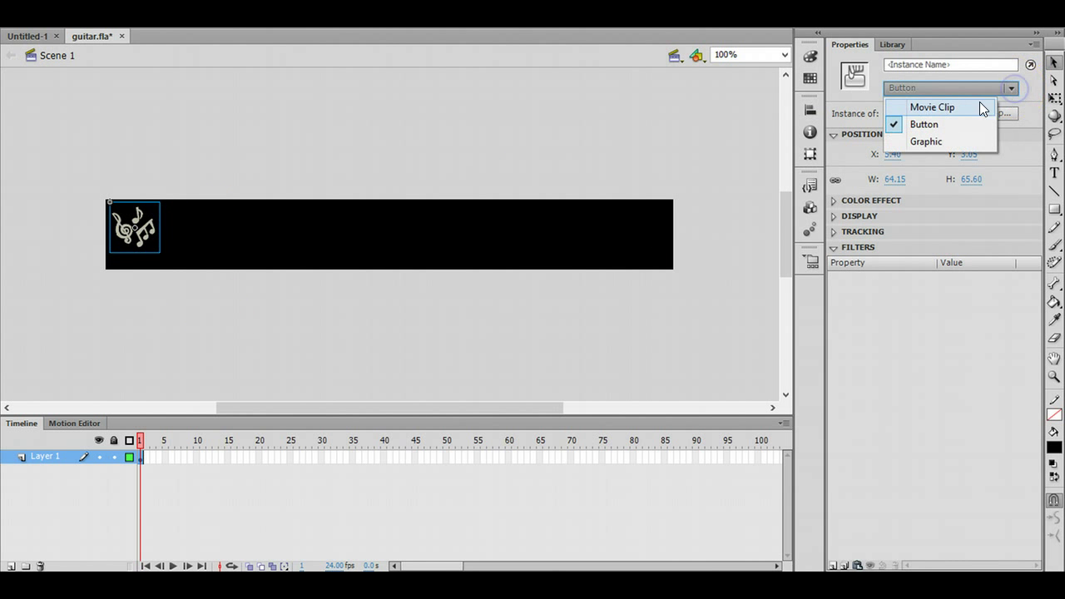
click(941, 106)
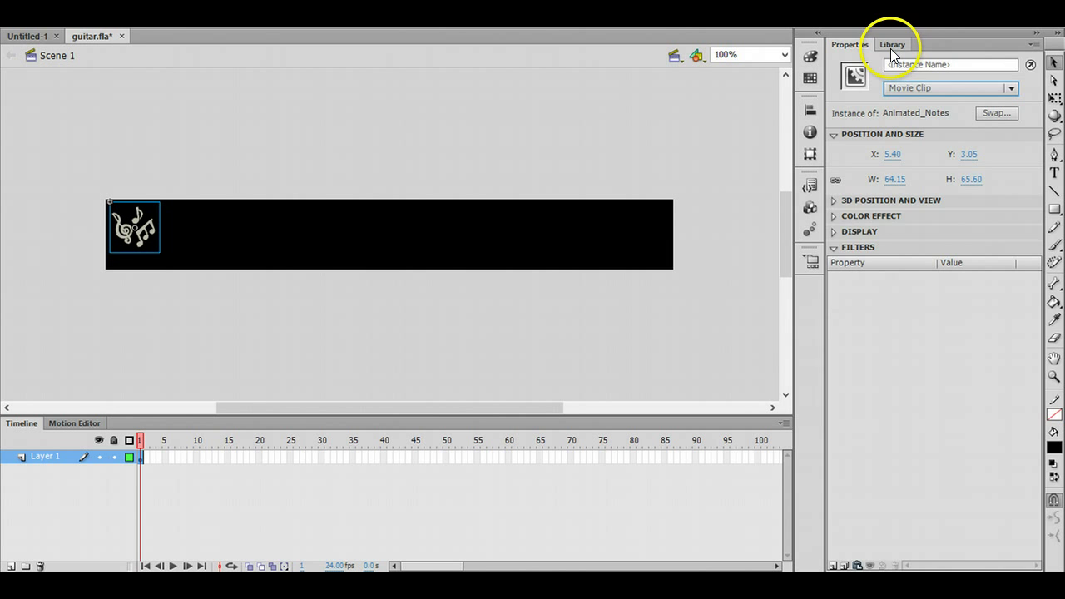
- Change the Animated_Notes library symbol's type to Movie Clip in its Properties
click(891, 46)
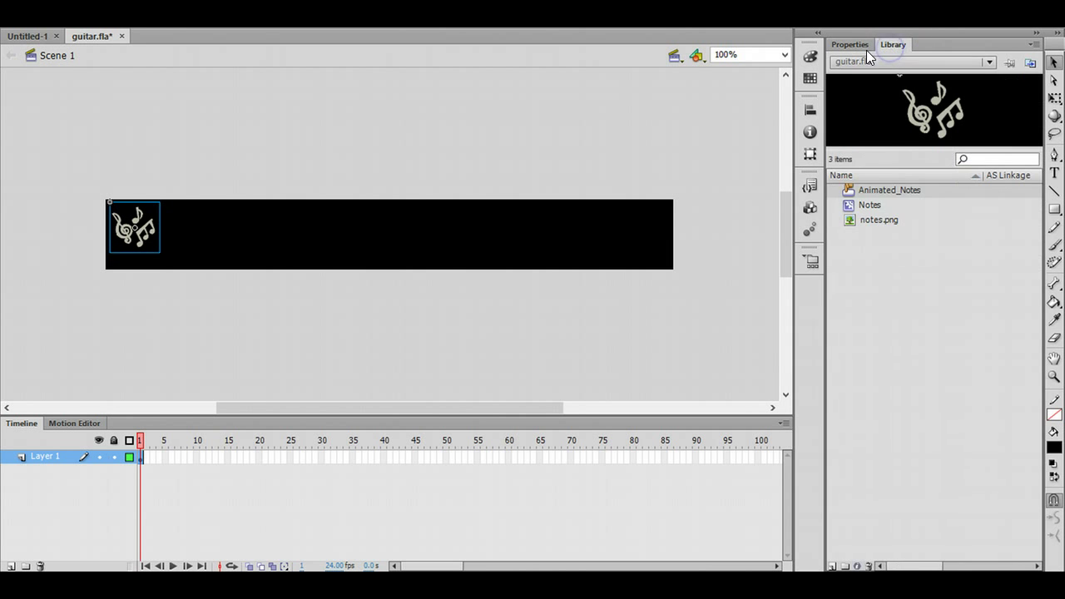
right_click(869, 184)
right_click(853, 189)
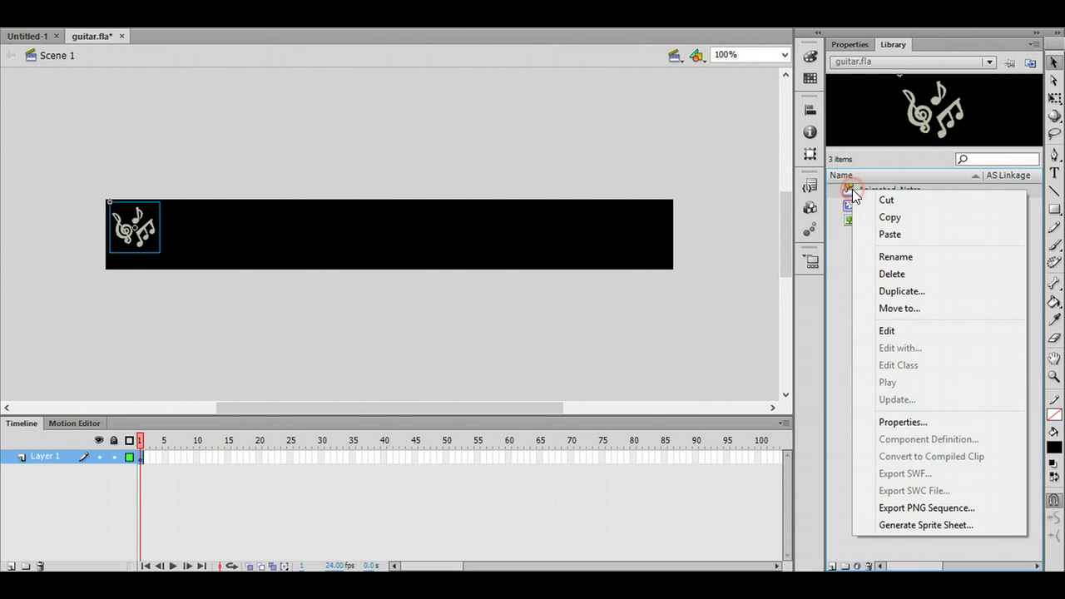
click(917, 423)
click(406, 117)
click(400, 135)
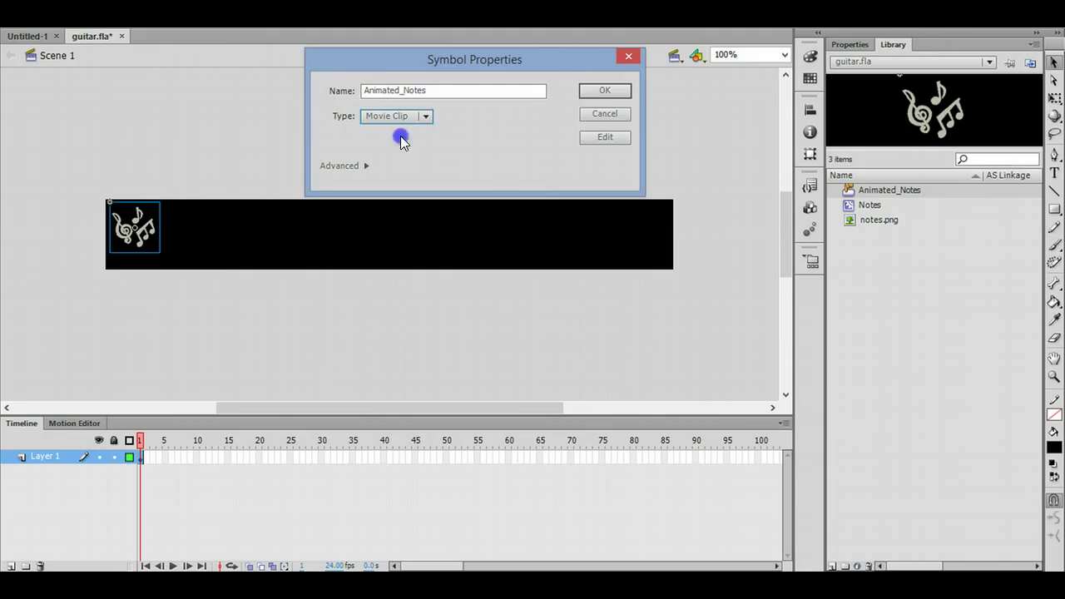
click(609, 94)
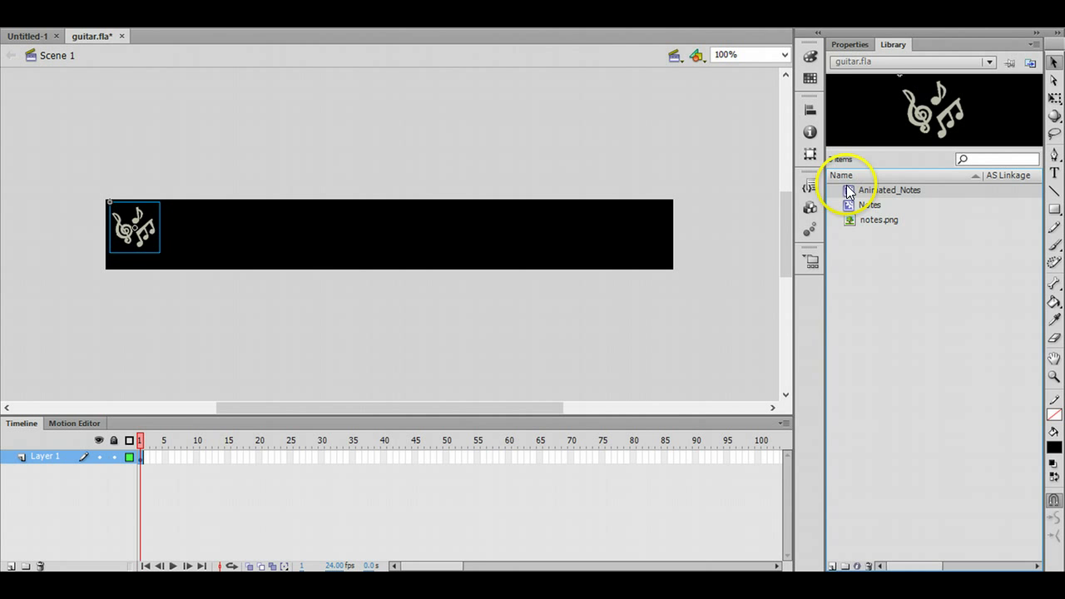
- Enter the Animated_Notes symbol and select the notes graphic inside it
click(849, 44)
click(189, 341)
click(133, 234)
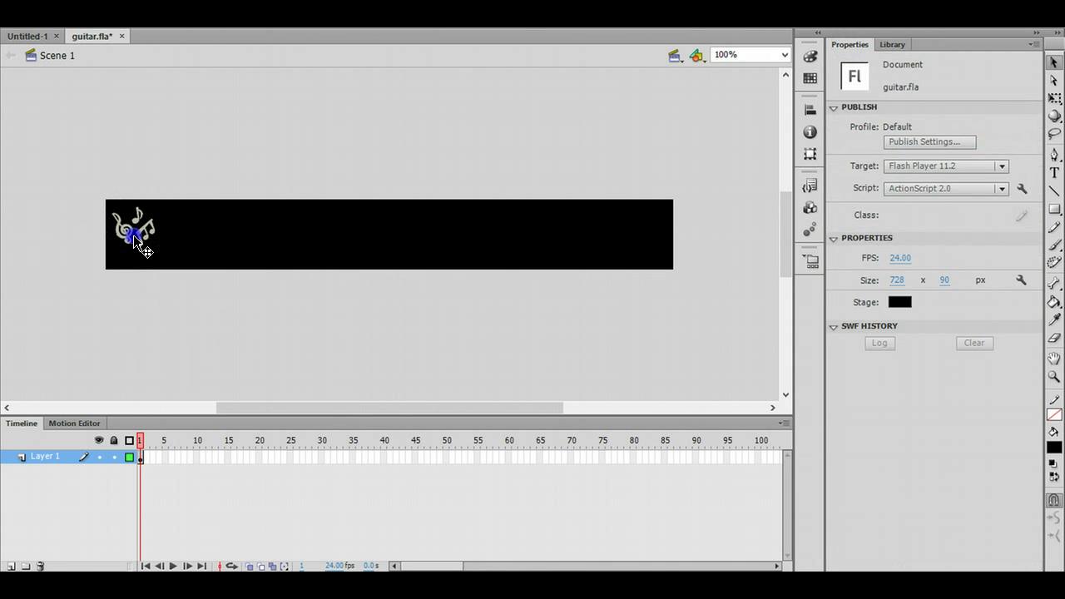
double_click(133, 235)
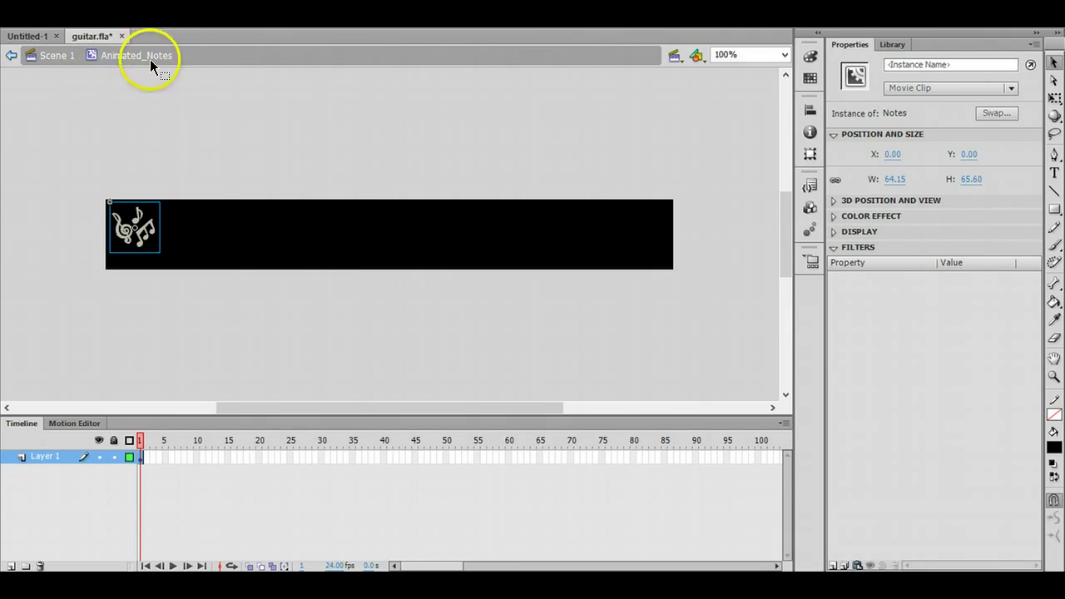
click(202, 314)
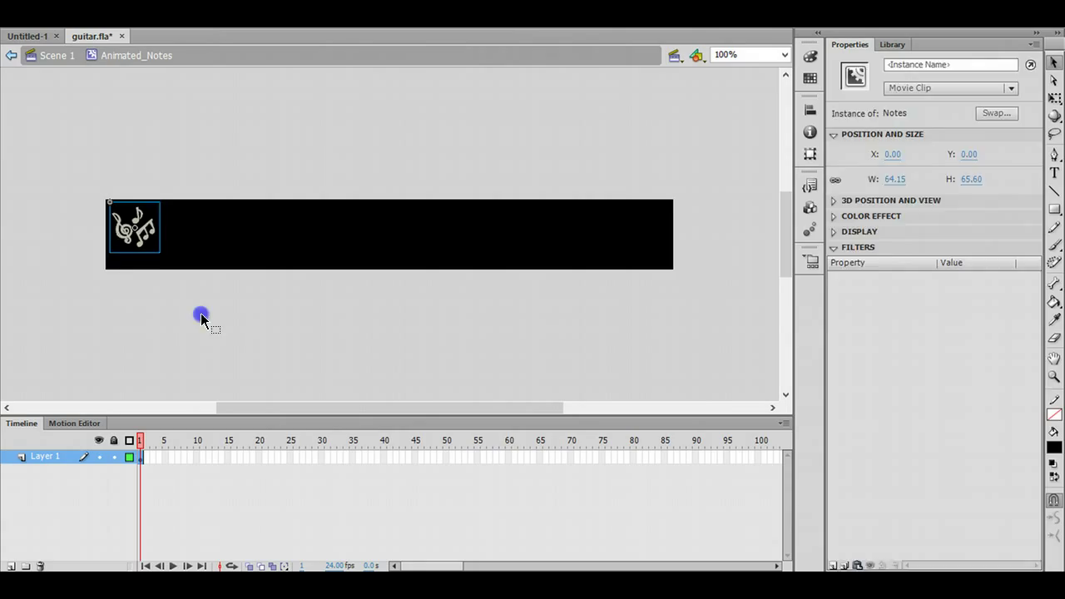
click(133, 240)
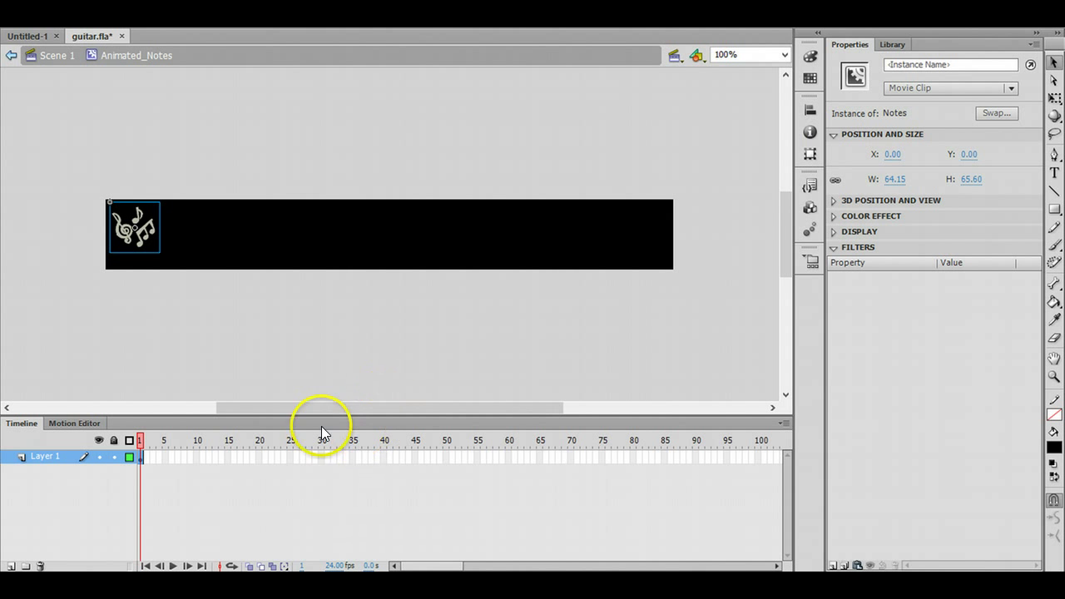
- Extend the notes layer to frame 24 and create a motion tween on it
click(285, 457)
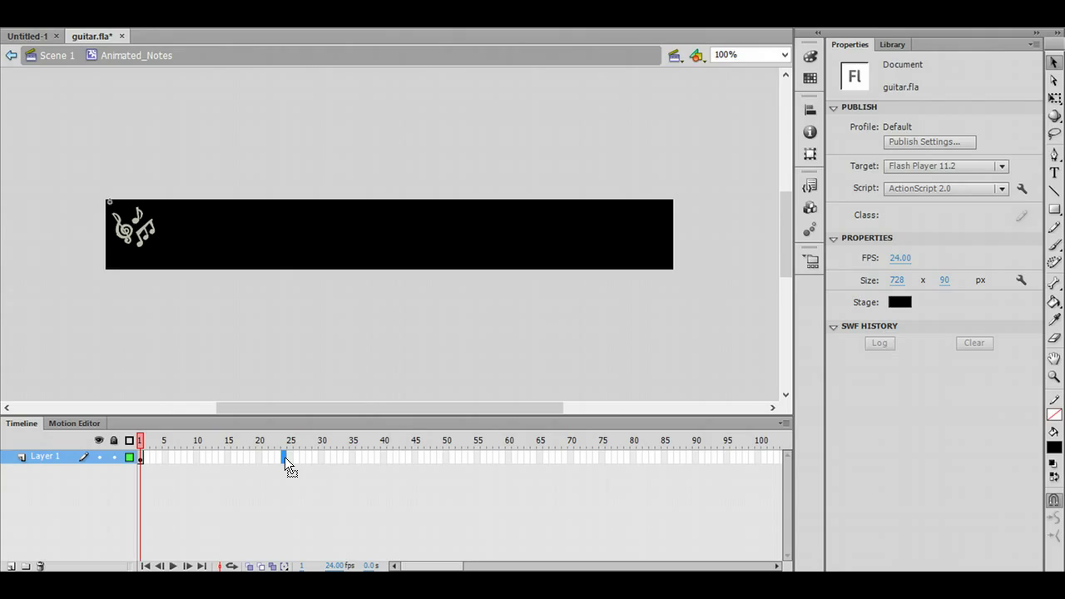
key(F5)
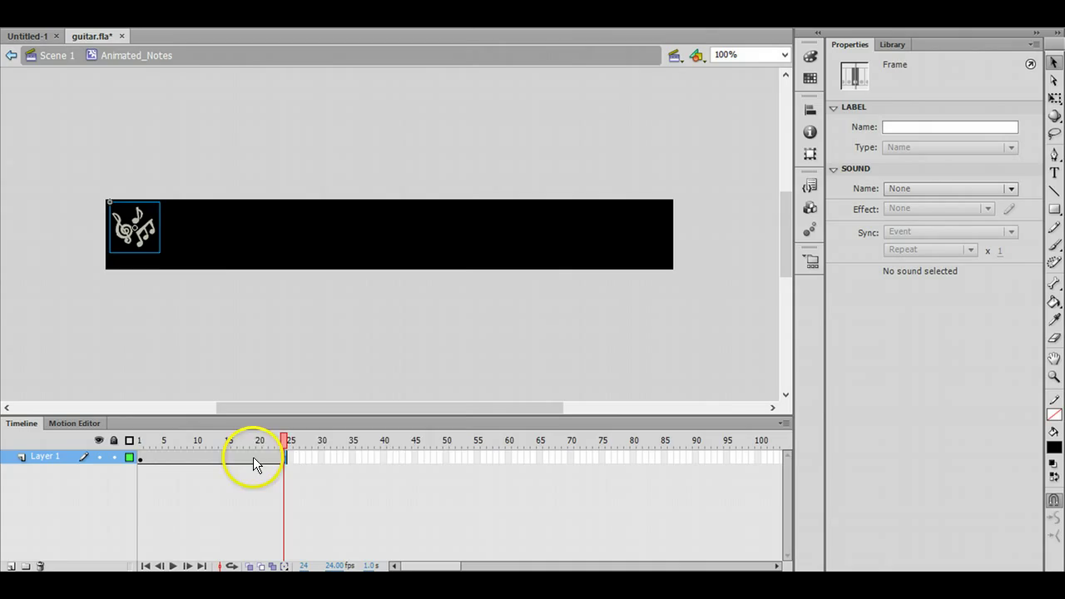
right_click(253, 458)
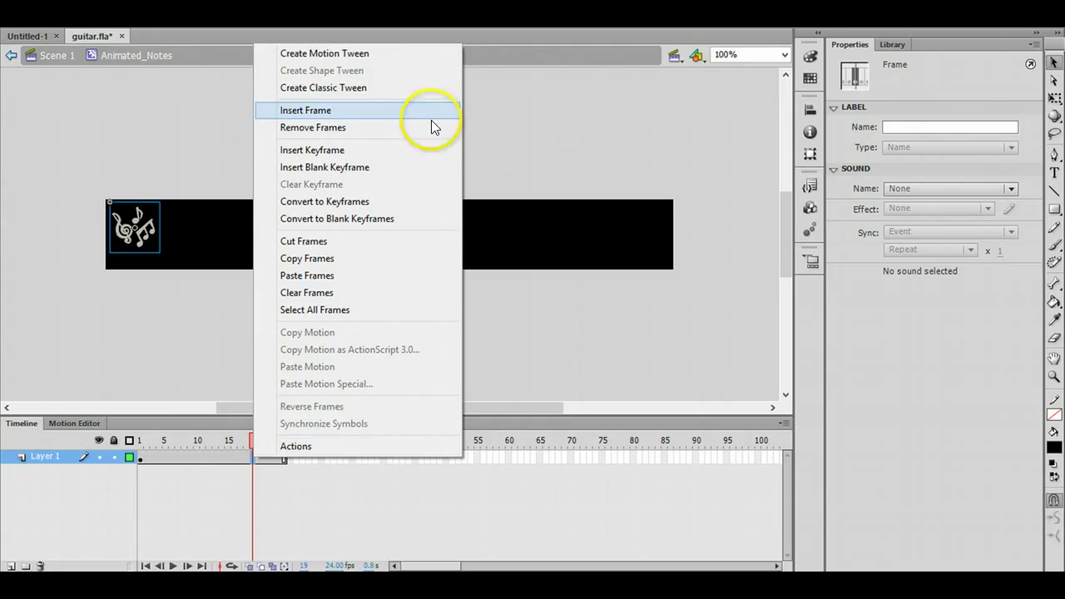
click(370, 54)
- Tilt the notes with Free Transform at tween frames 5 through 20
click(279, 495)
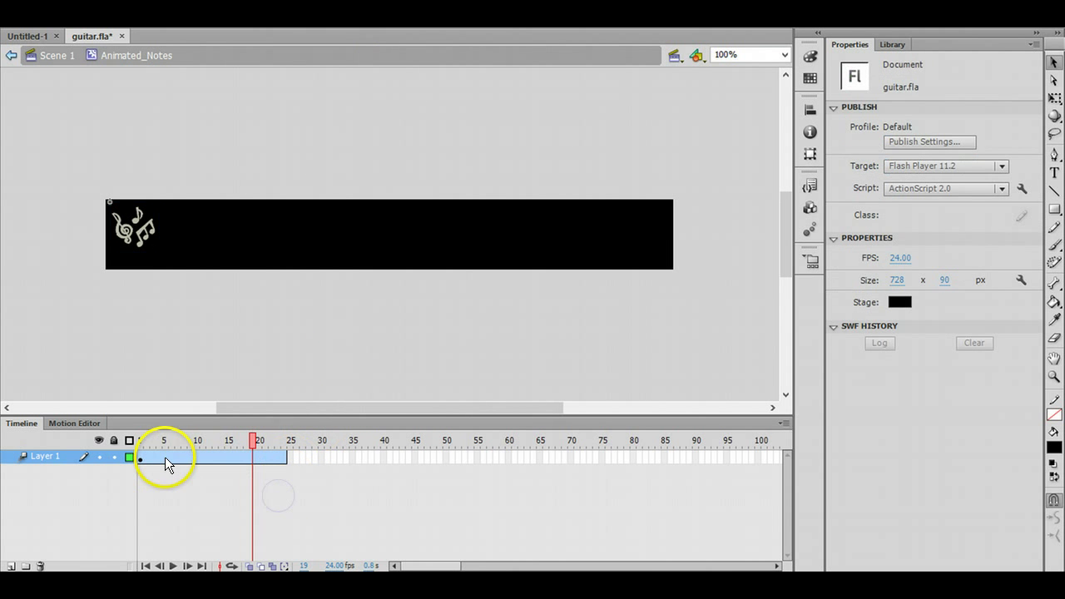
click(165, 457)
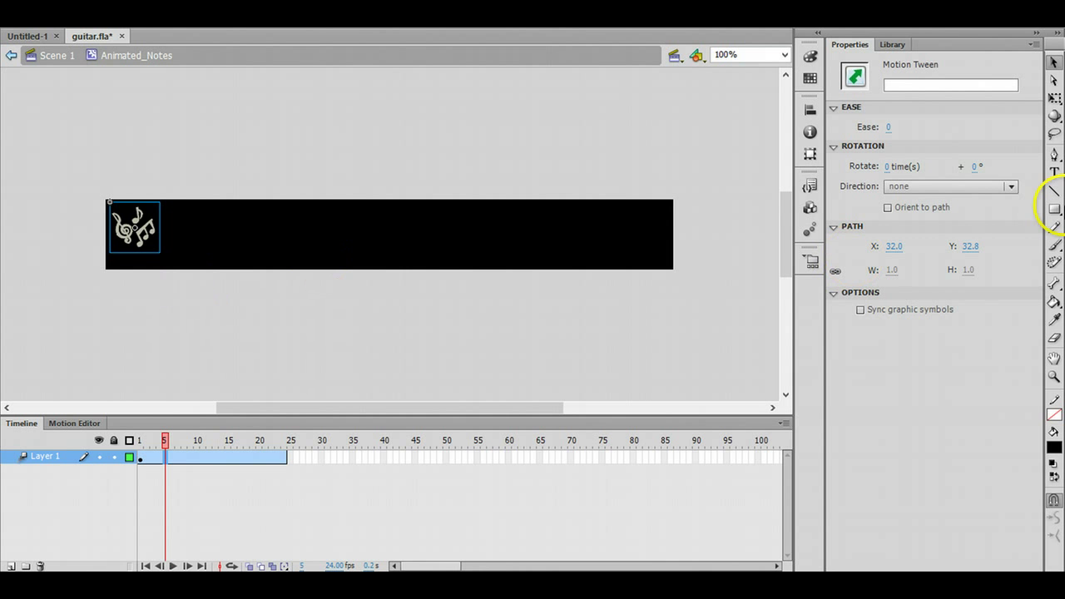
click(1055, 97)
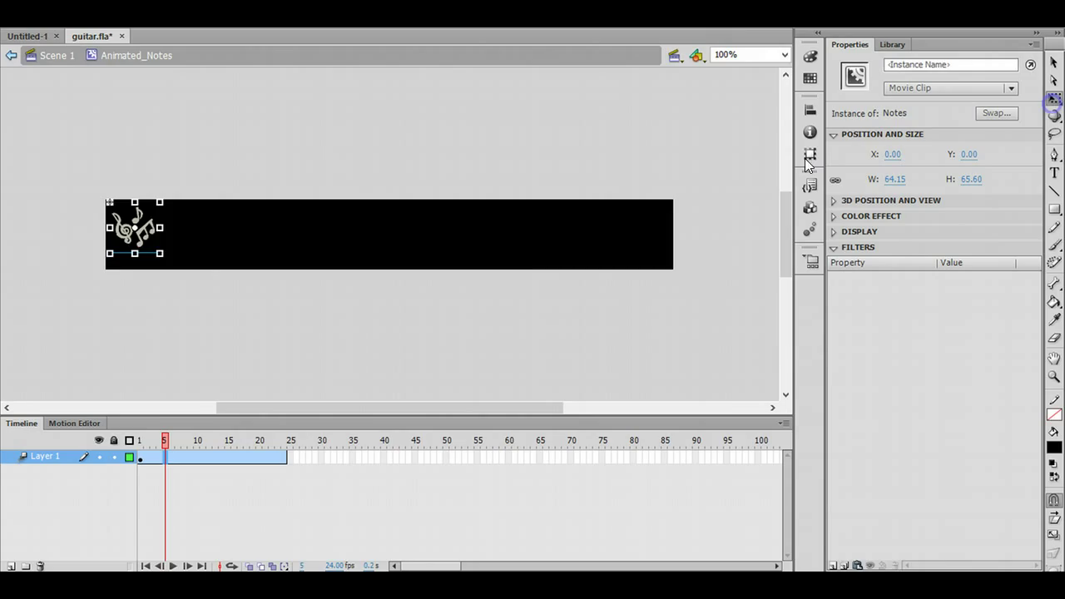
mouse_move(169, 253)
mouse_down()
mouse_move(159, 263)
mouse_move(185, 254)
mouse_up()
click(195, 456)
click(227, 457)
click(168, 264)
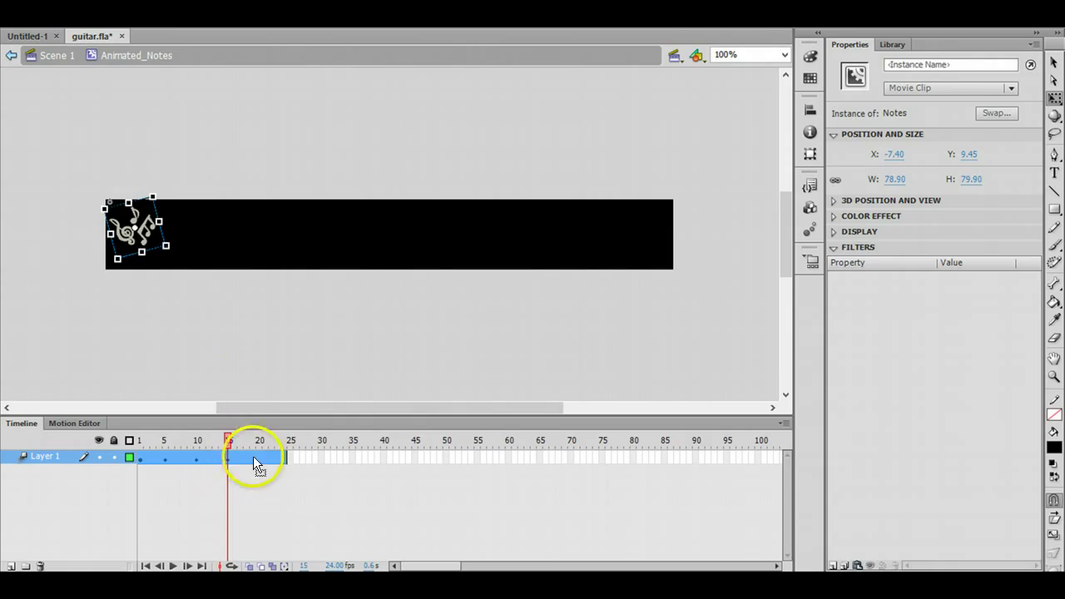
click(260, 454)
drag(175, 258, 177, 256)
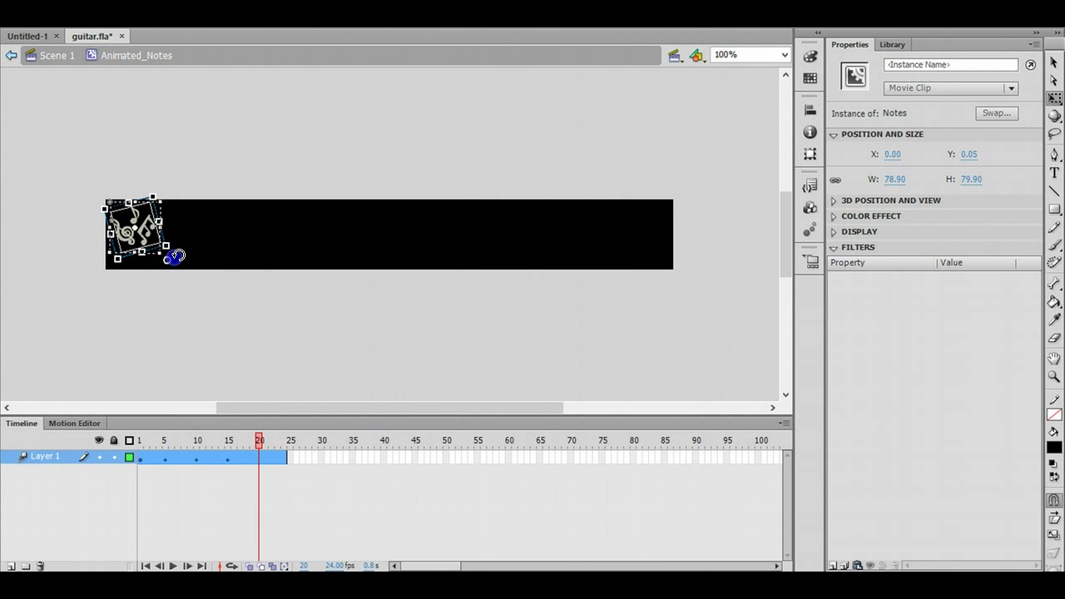
- Undo the frame-20 tilt, tilt the notes at frame 24, and preview the wobble
key(ctrl+z)
click(293, 454)
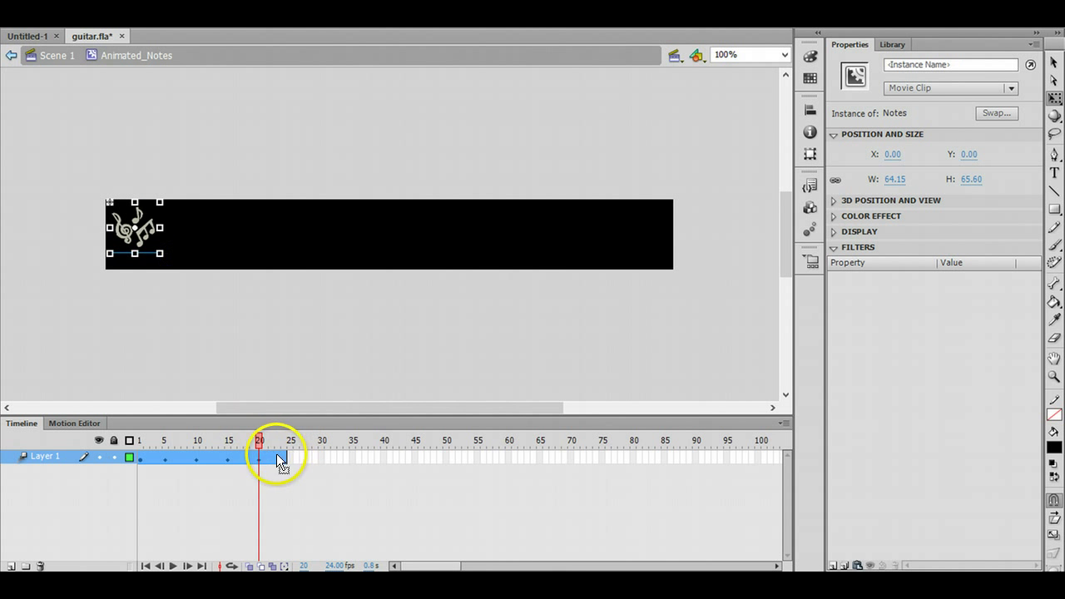
click(259, 442)
key(Return)
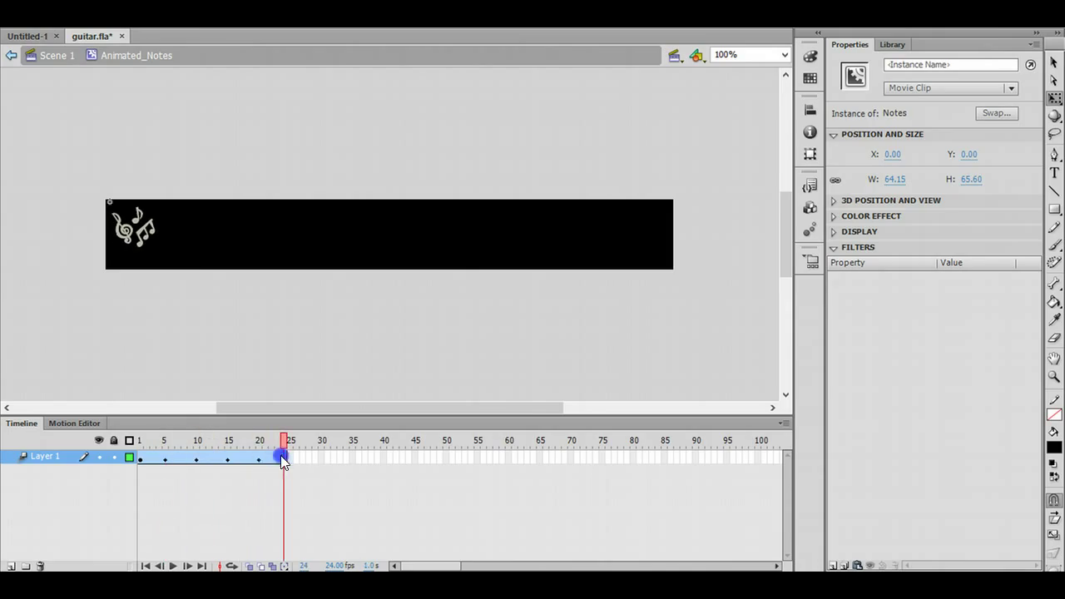
click(283, 456)
drag(173, 256, 177, 291)
click(328, 475)
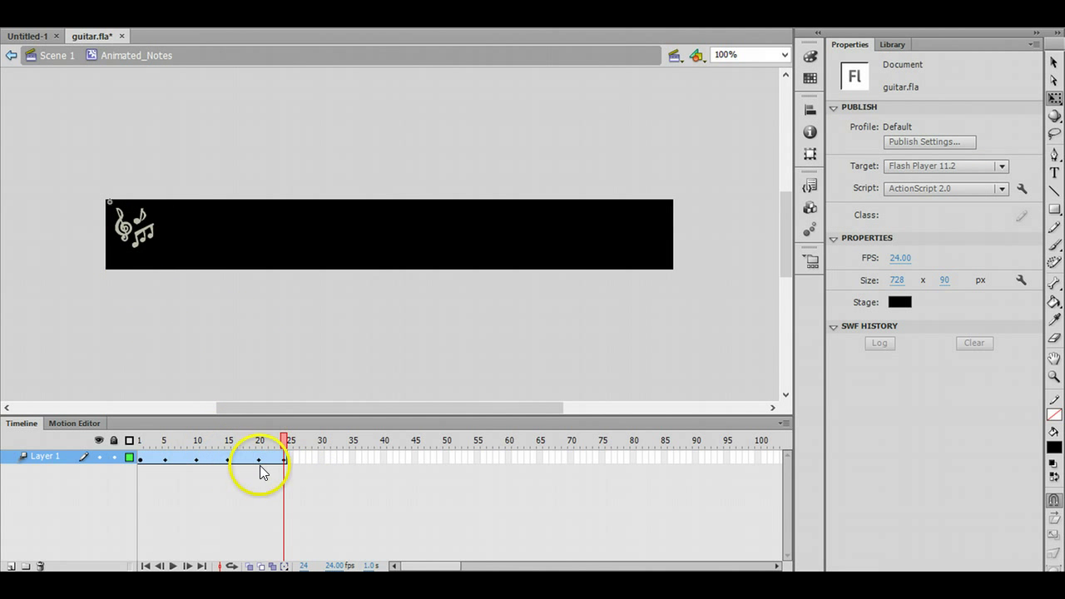
key(Return)
- Stop the preview, exit Animated_Notes back to Scene 1, and pick the Selection tool
click(261, 469)
click(445, 236)
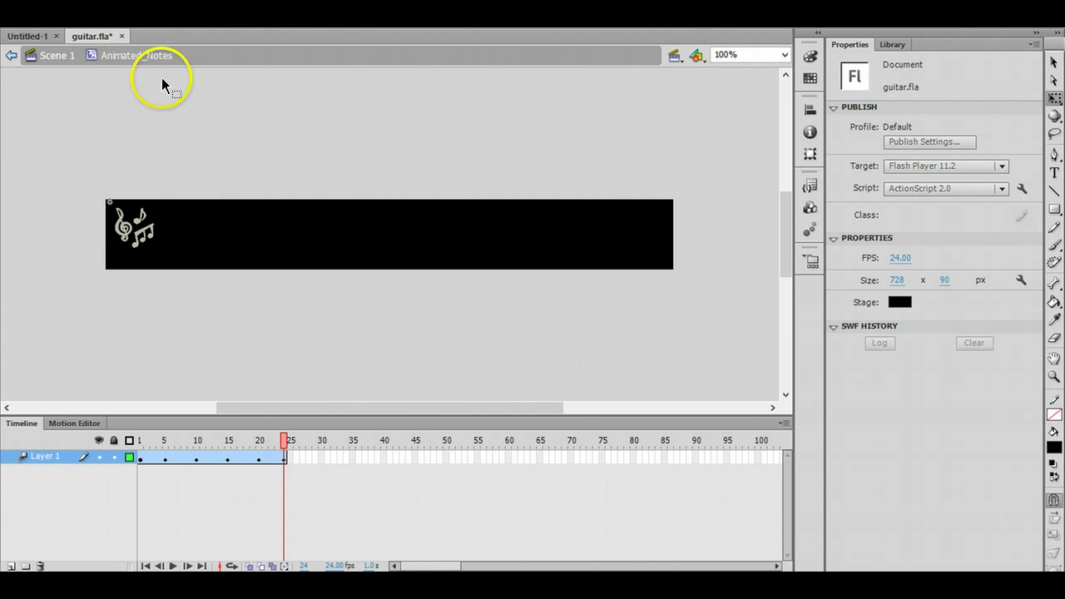
click(11, 58)
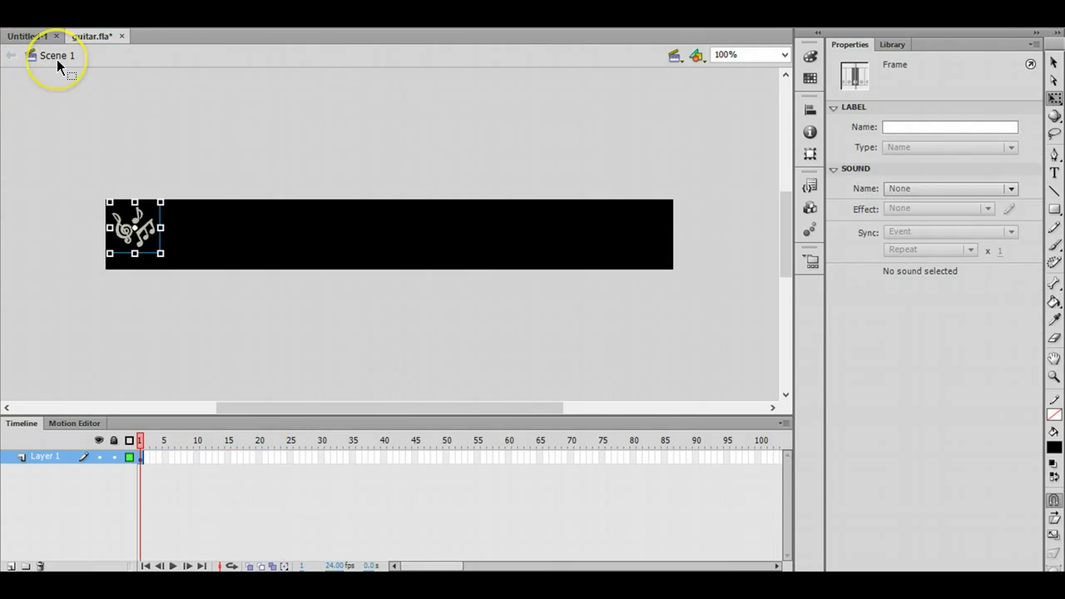
click(1055, 62)
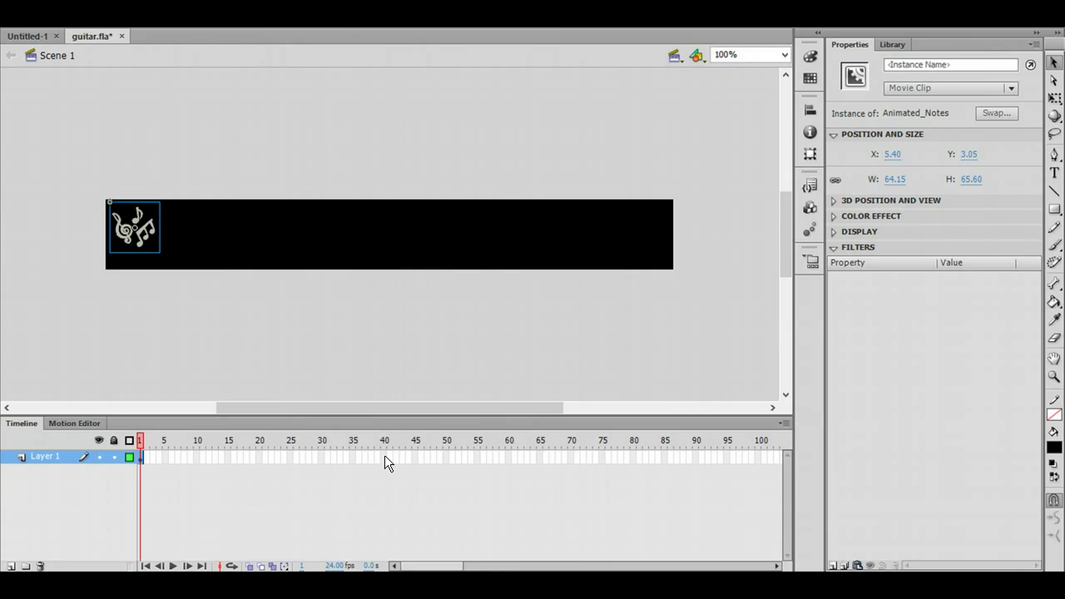
- Test-play the banner with Ctrl+Enter to run guitar.swf
key(ctrl+Return)
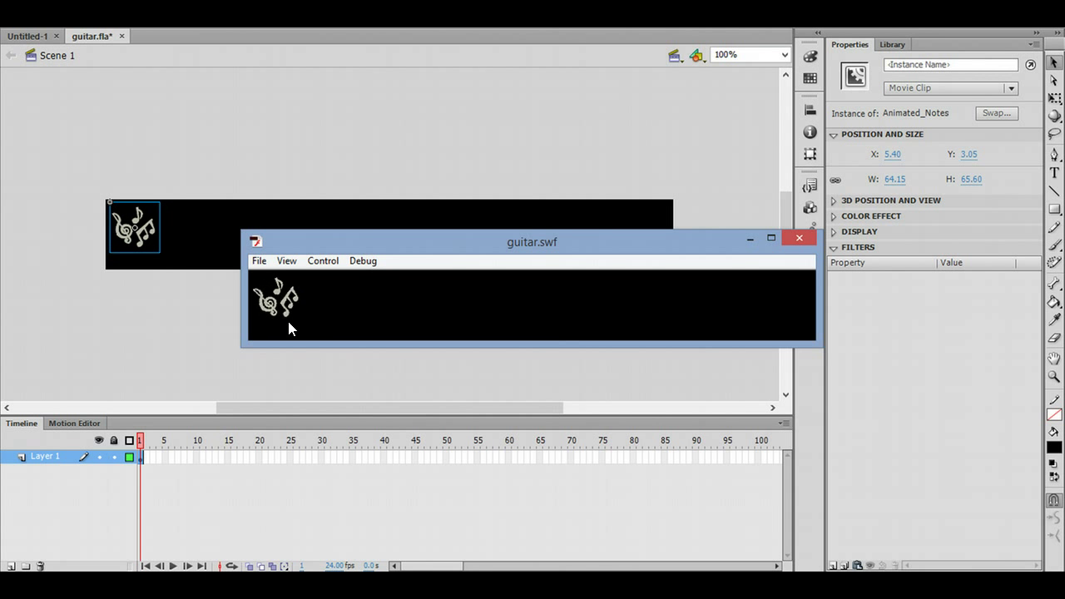
click(754, 275)
- Drag another Animated_Notes instance from the Library to the banner's right end and test-play guitar.swf
click(798, 239)
click(893, 44)
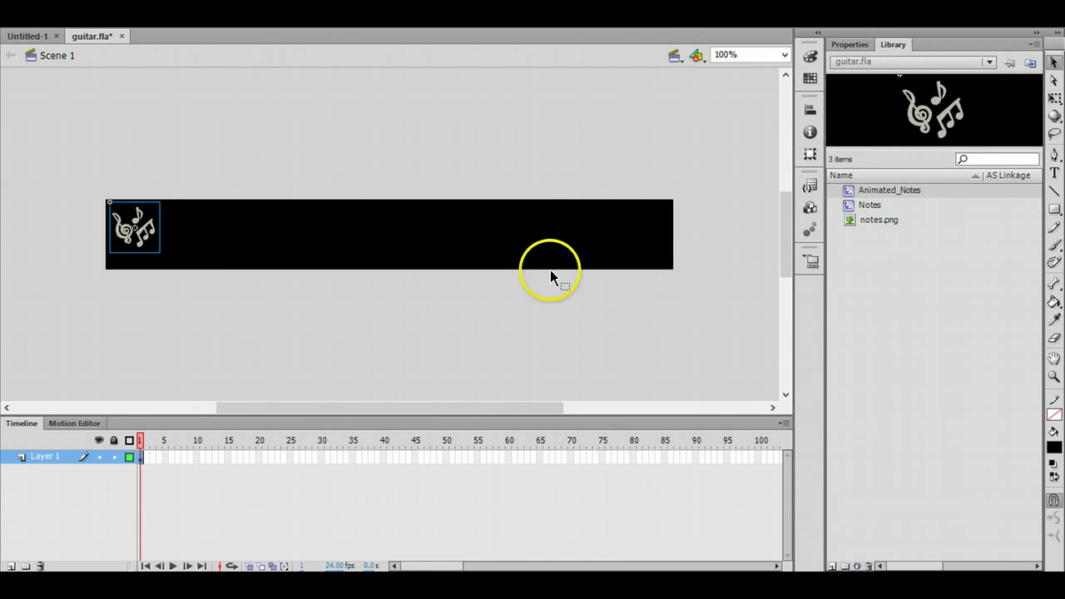
drag(870, 205, 646, 228)
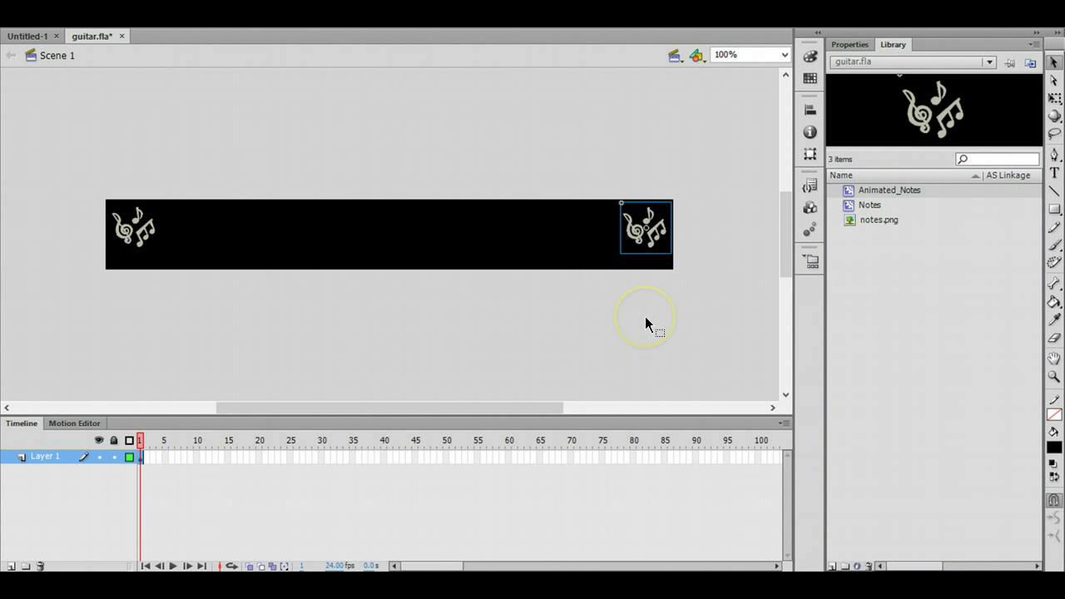
key(ctrl+Return)
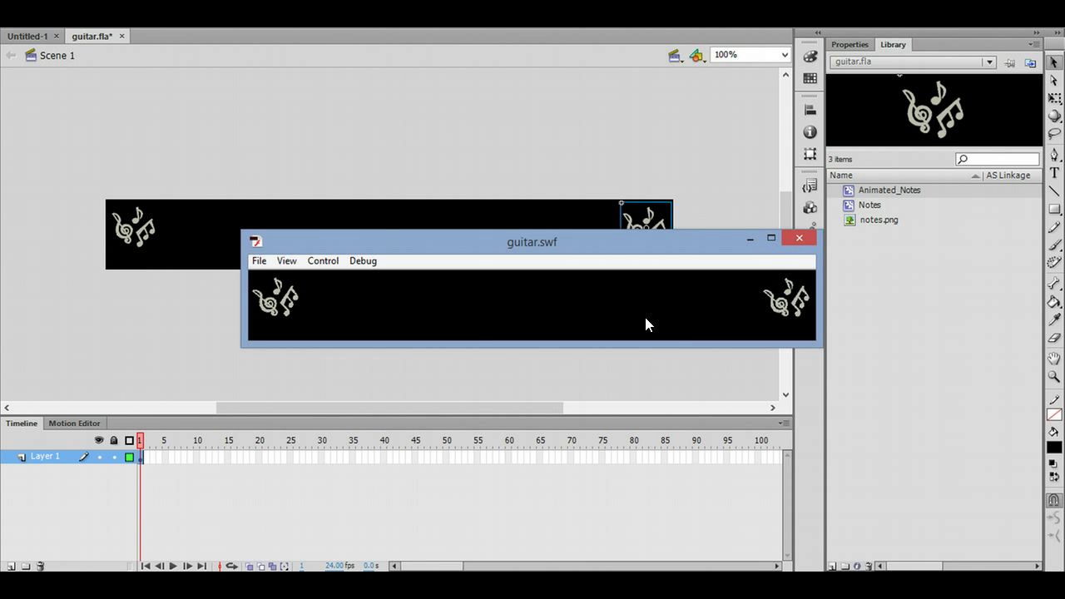